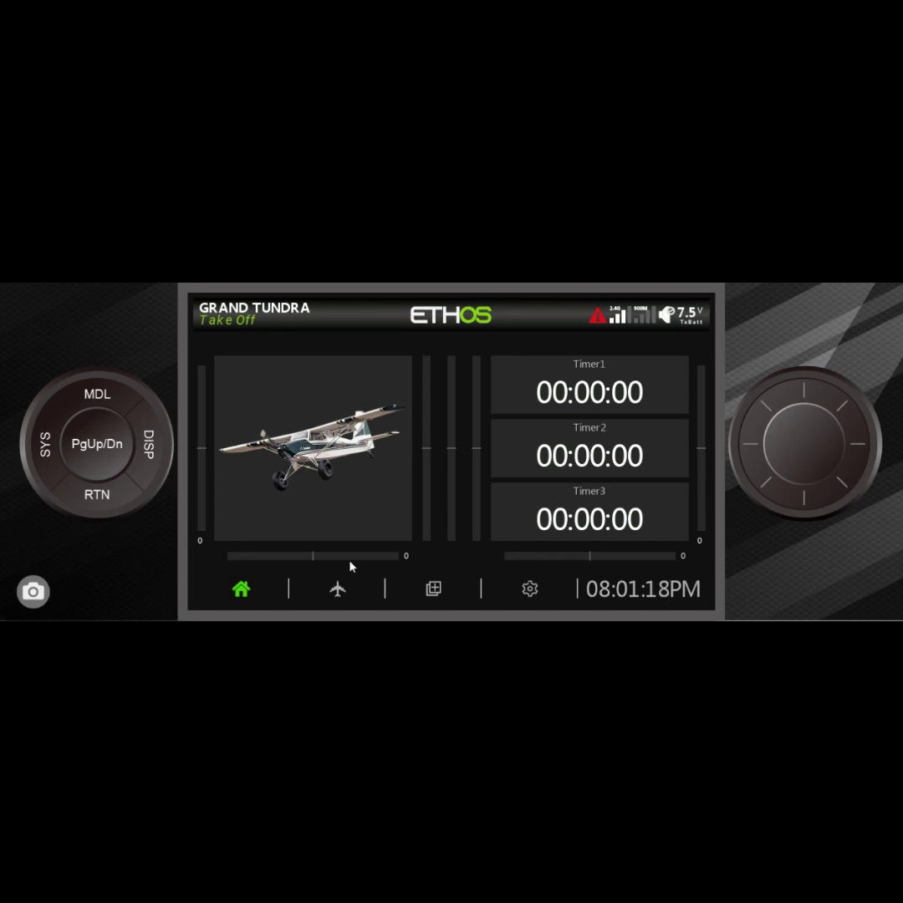
- Show the Flight modes page with FM1 Take Off (SB↑), FM2 Cruising (SB-) and FM3 Landing (SB↓)
left_click(343, 590)
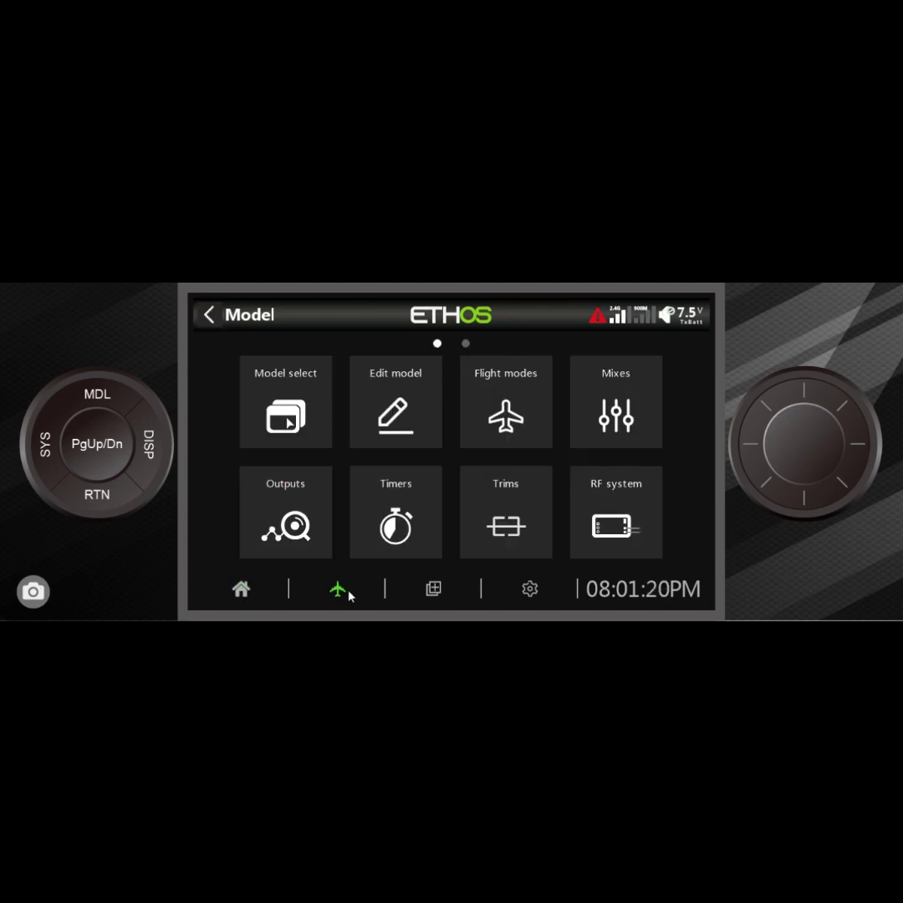
left_click(502, 424)
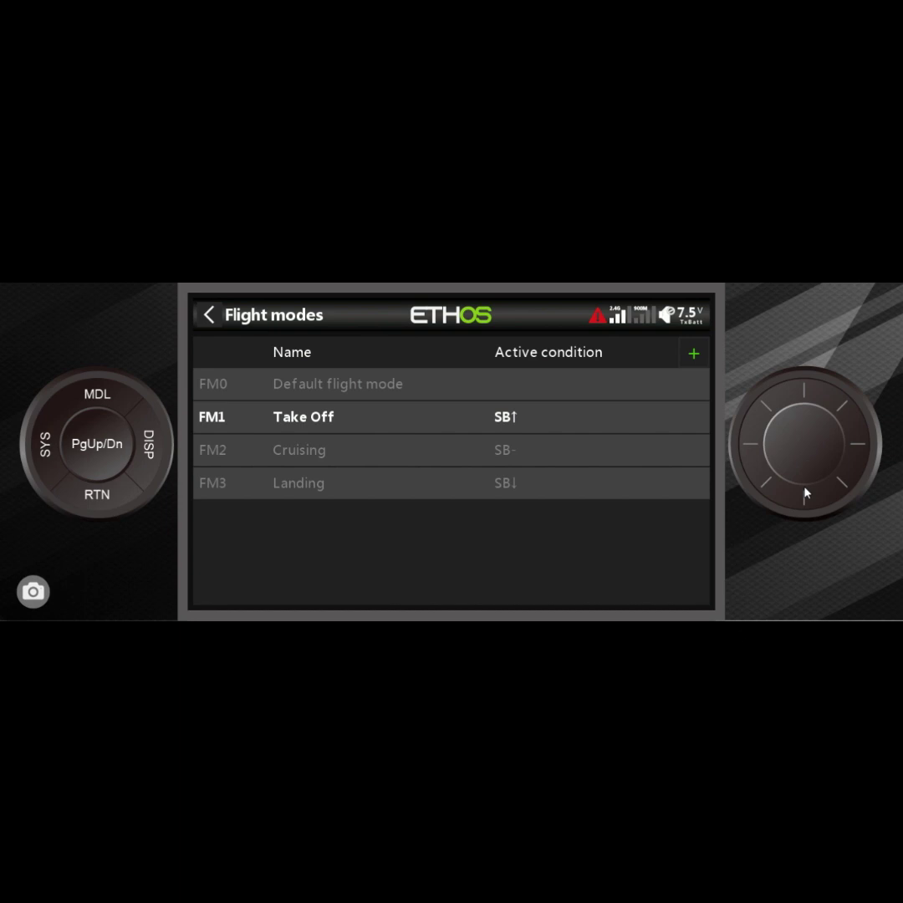
- Back out of Flight modes to the Grand Tundra home screen, now showing Take Off
left_click(97, 498)
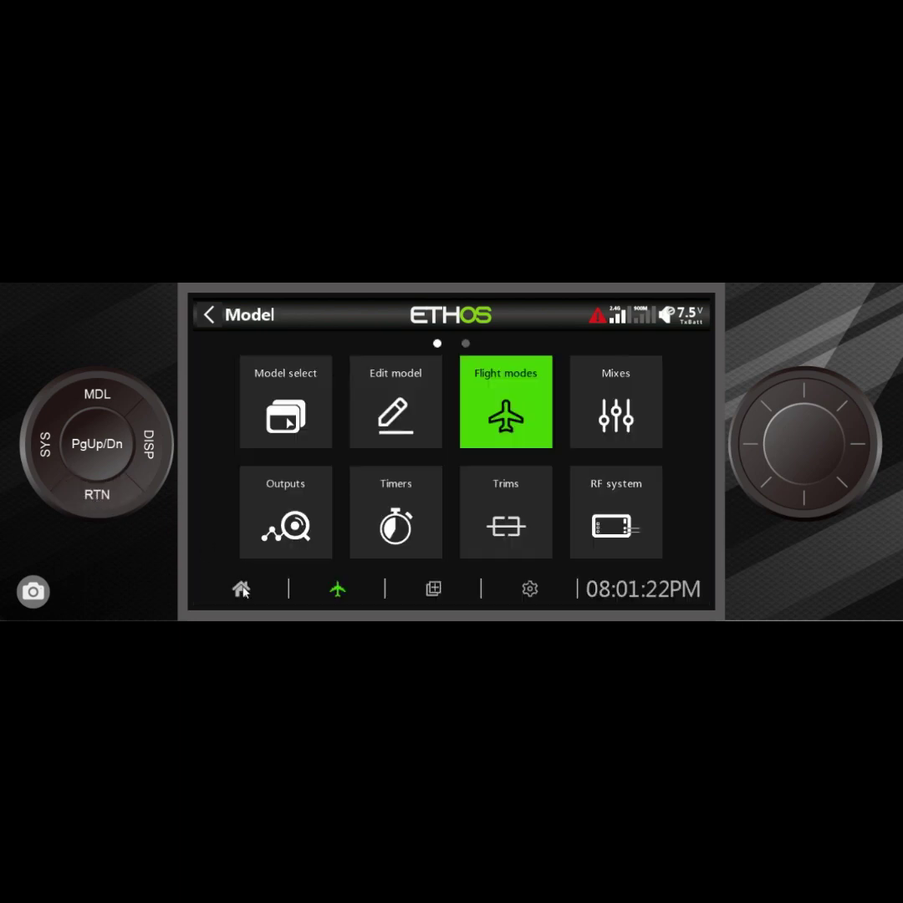
left_click(244, 587)
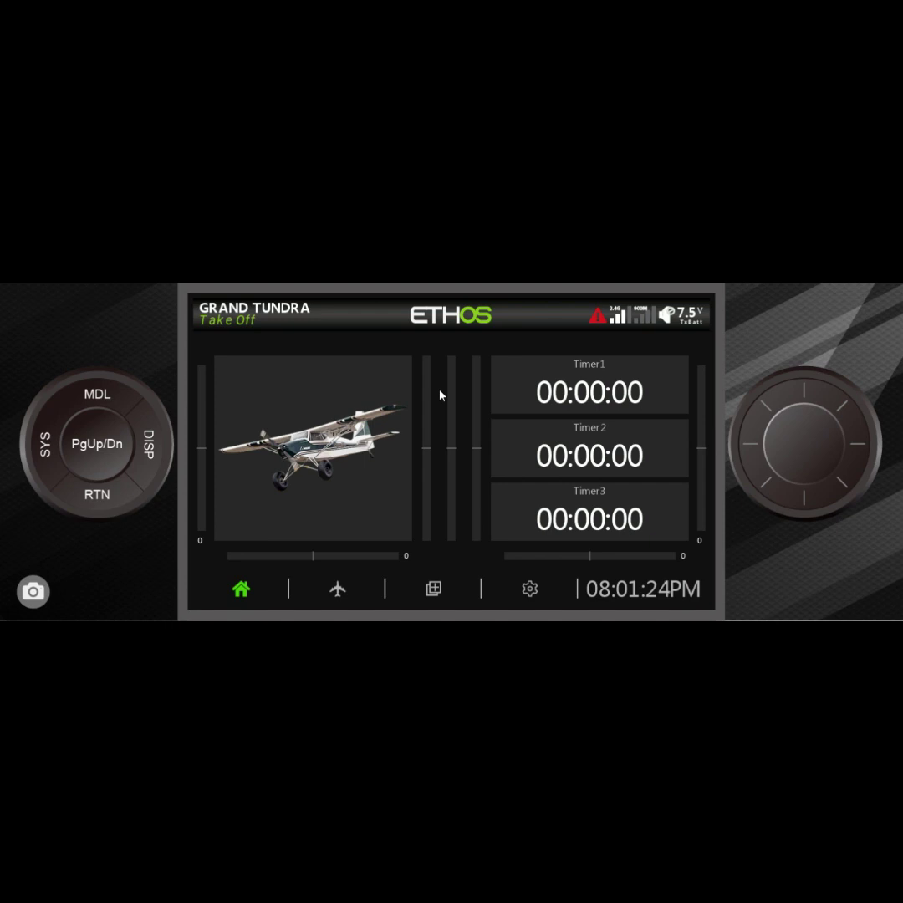
- Preview the Land Flaps, Cruise Flaps and T.O. Flaps curves in the model's Curves list
left_click(336, 592)
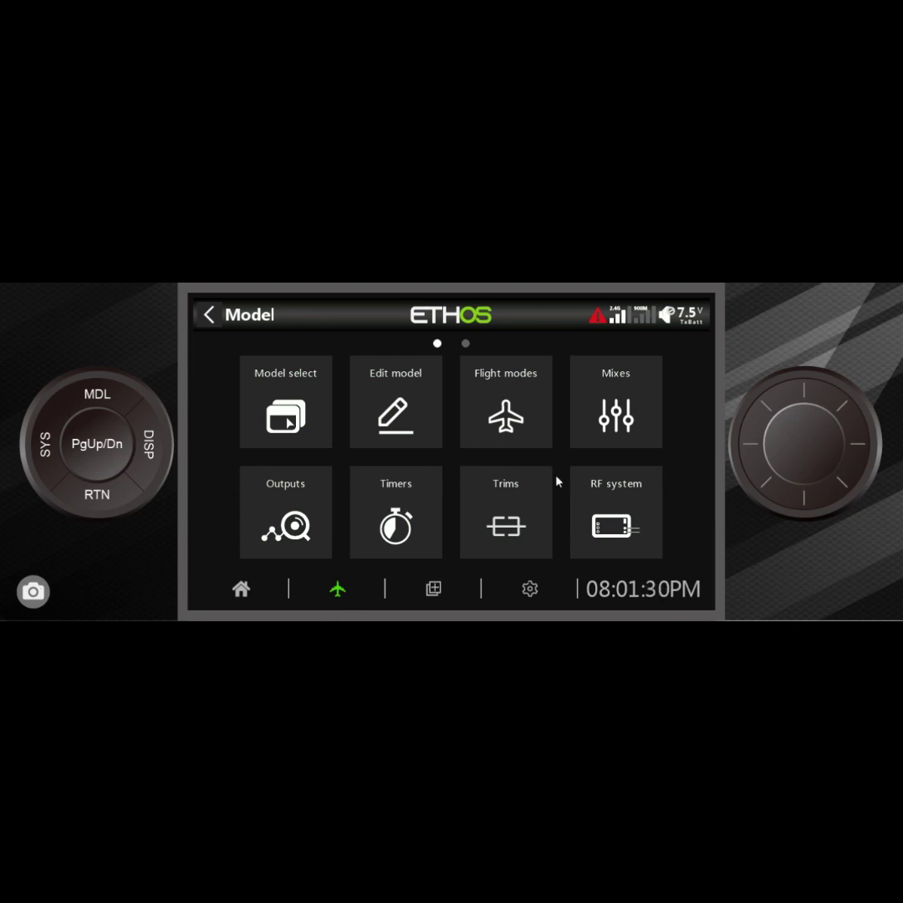
left_click_drag(557, 481, 203, 452)
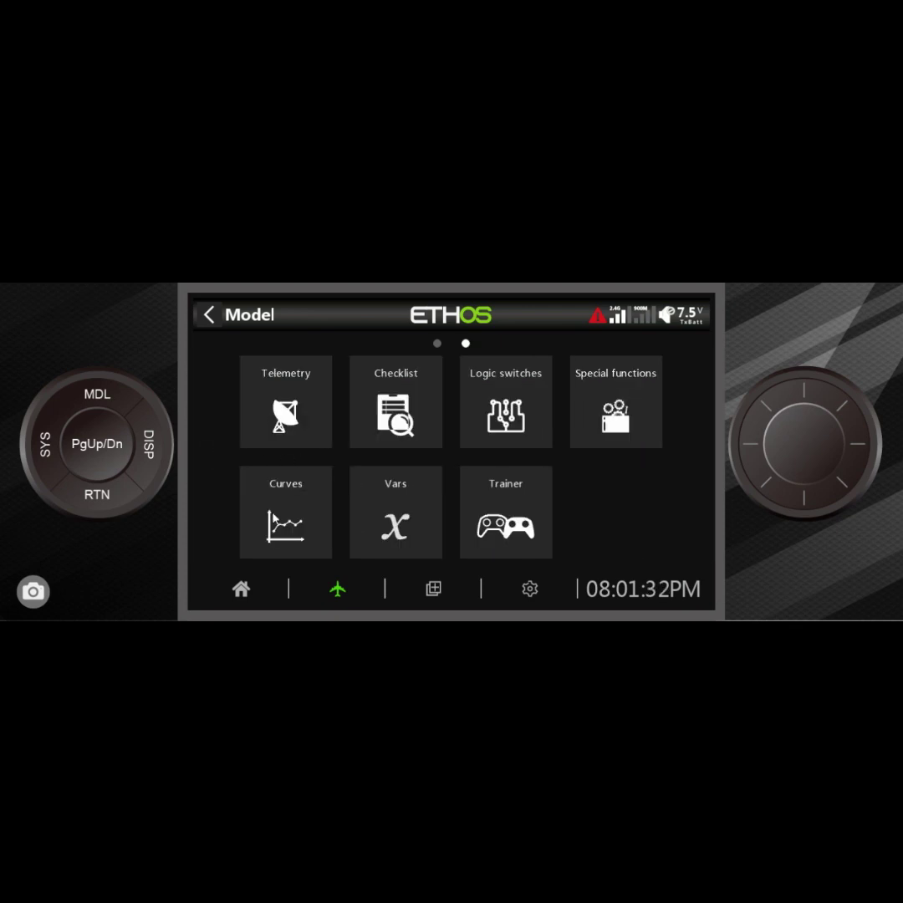
left_click(275, 518)
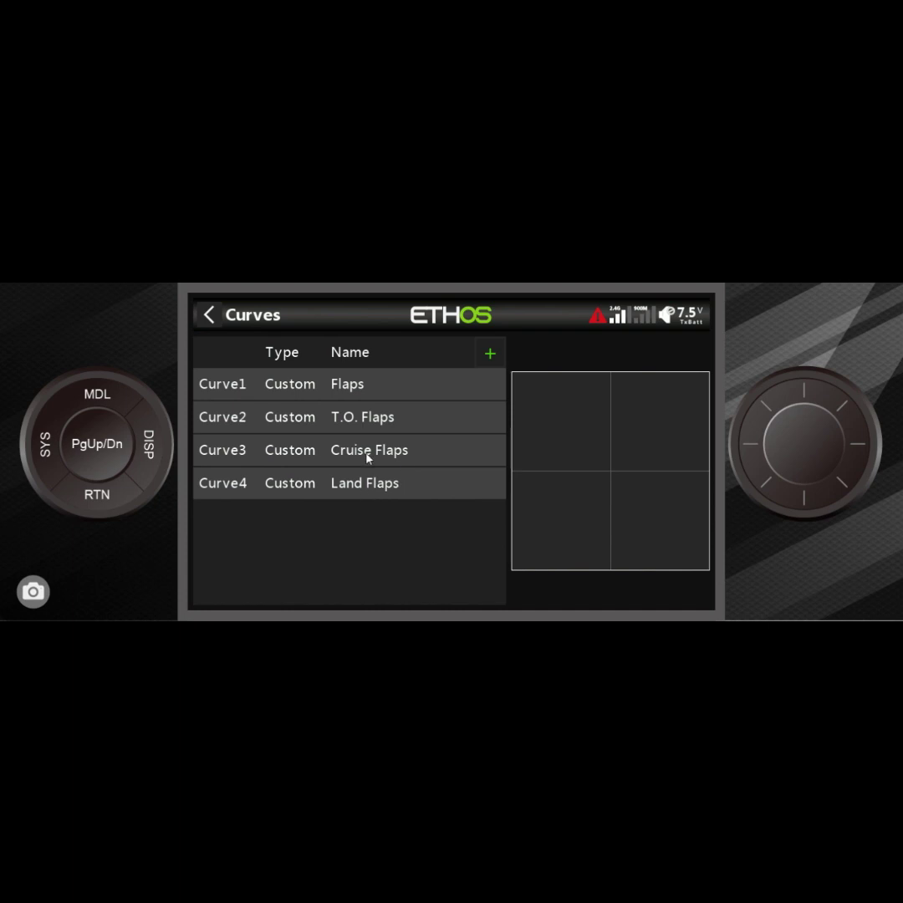
left_click(339, 491)
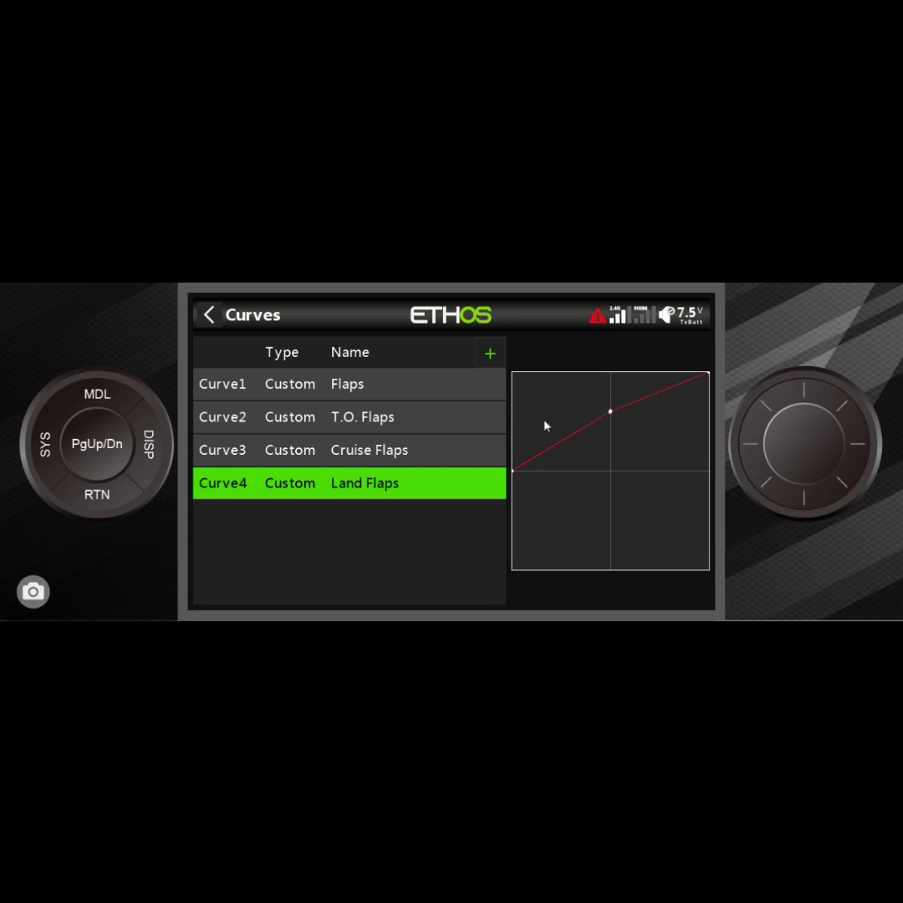
left_click(427, 451)
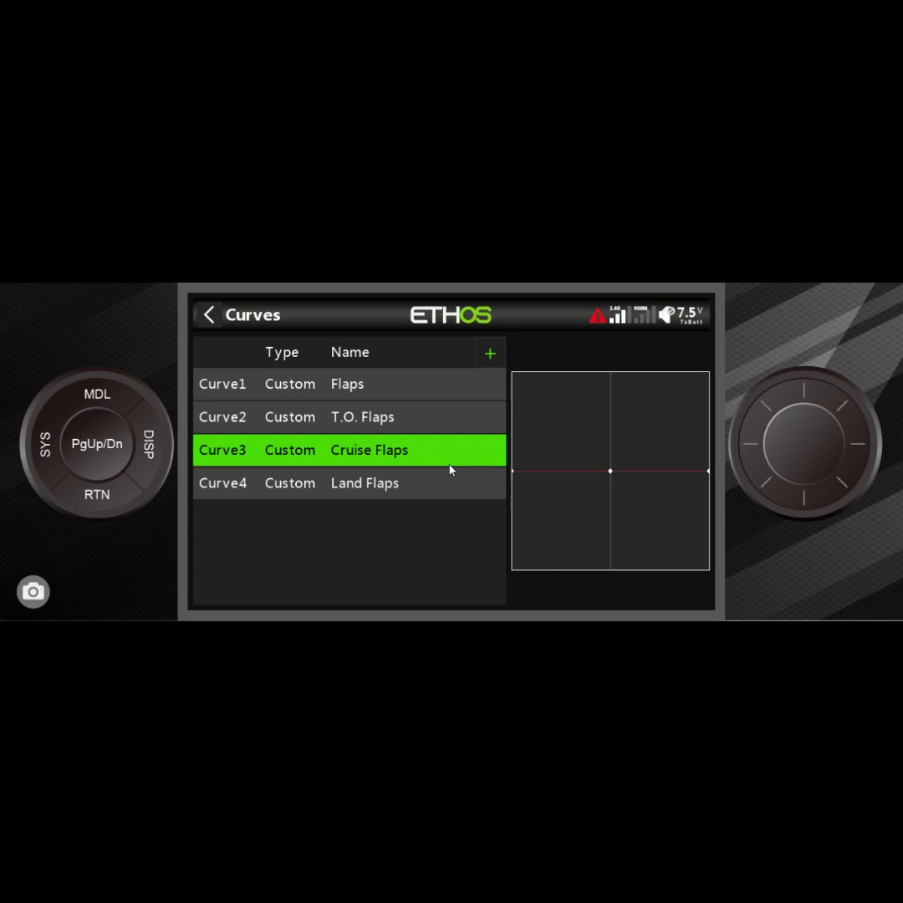
left_click(431, 427)
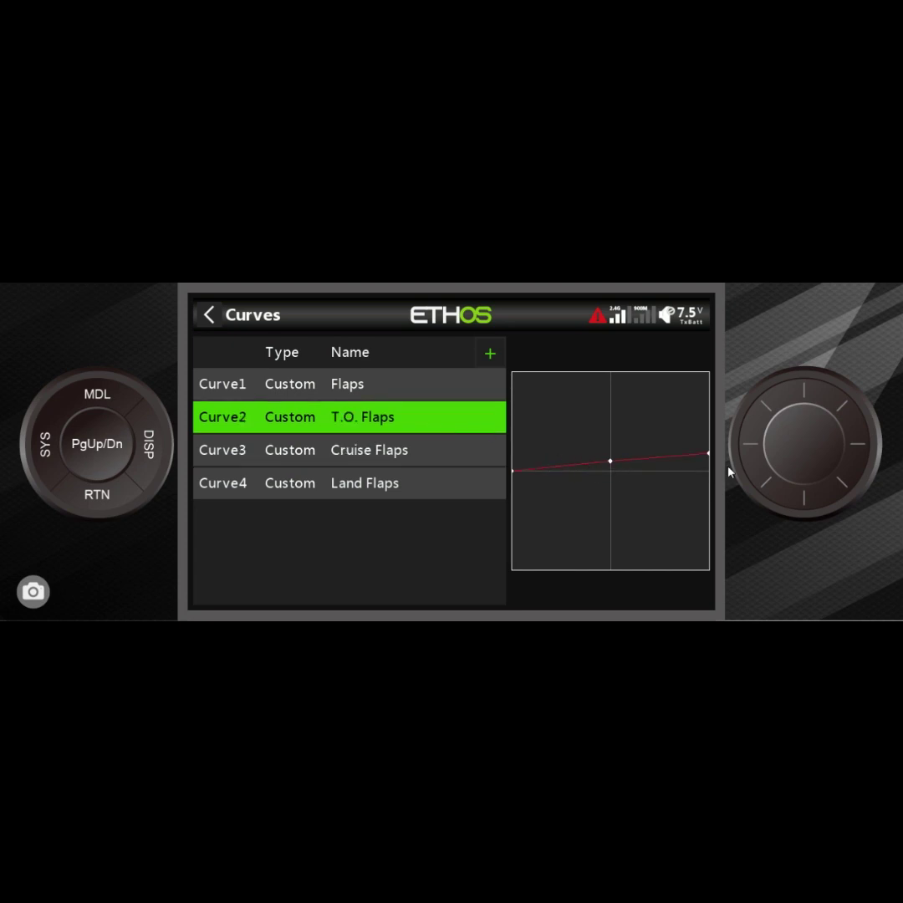
- Leave the Curves list and return to the Grand Tundra home screen
left_click(97, 494)
left_click(96, 495)
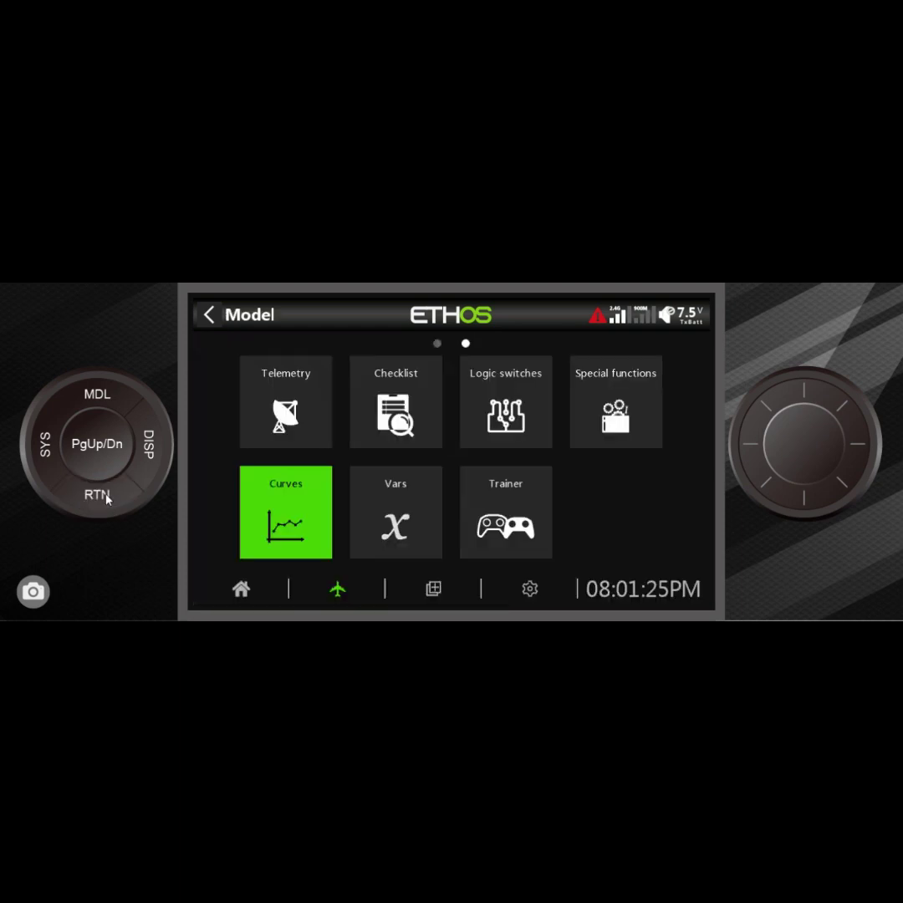
left_click(106, 498)
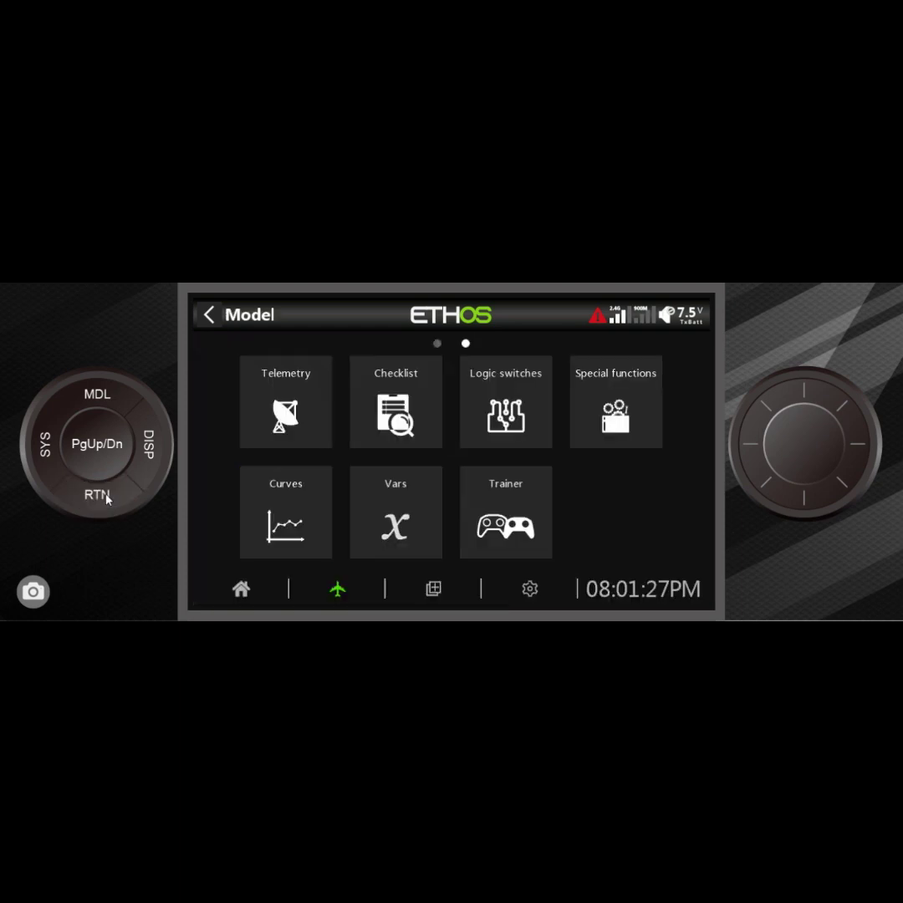
left_click(106, 498)
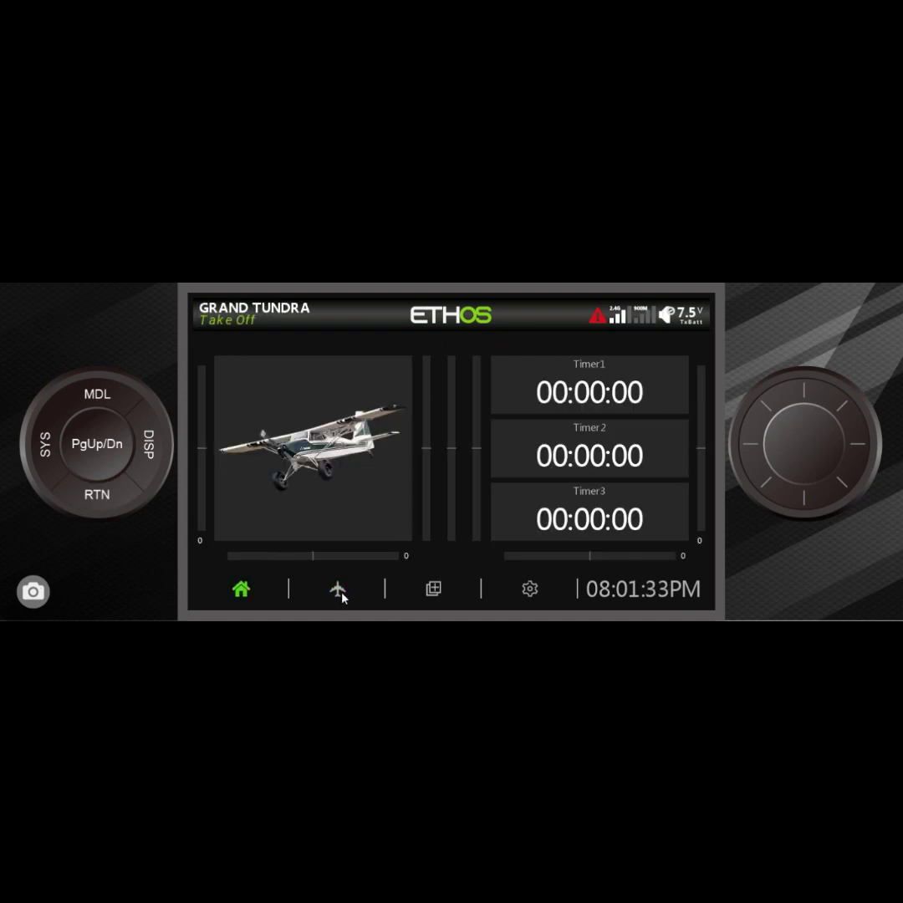
- Clone the Flaps mix twice, leaving three Flaps mixes on channels 6, 7 from SA
left_click(342, 593)
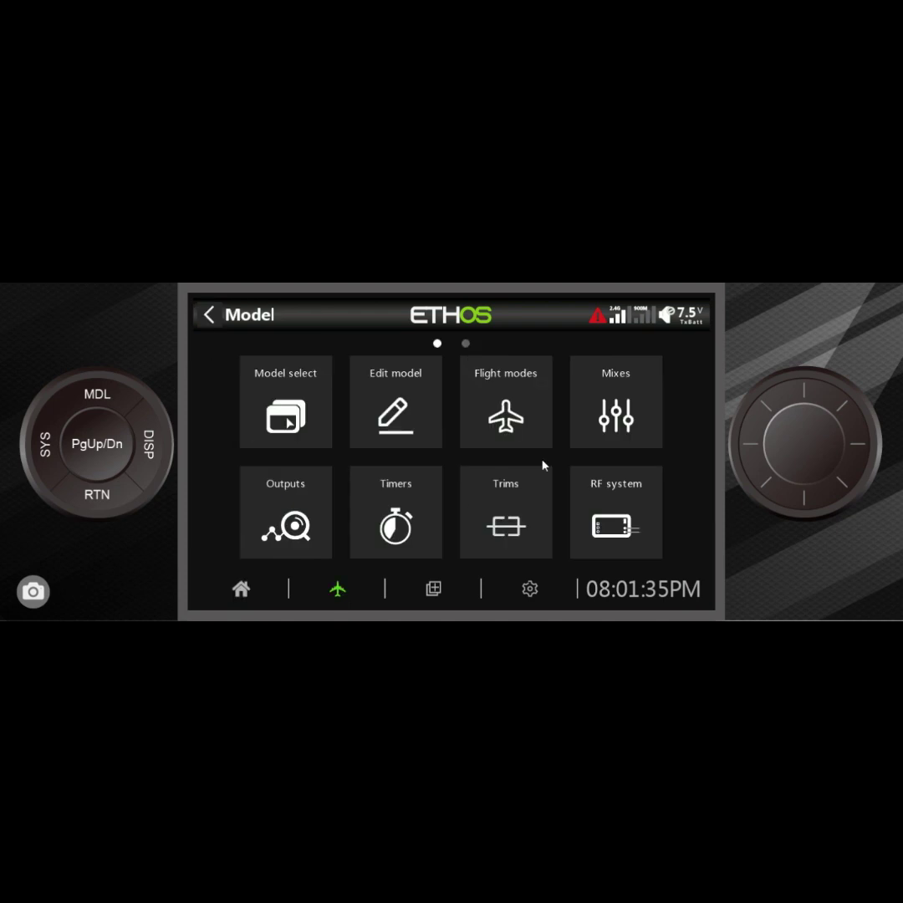
left_click(610, 428)
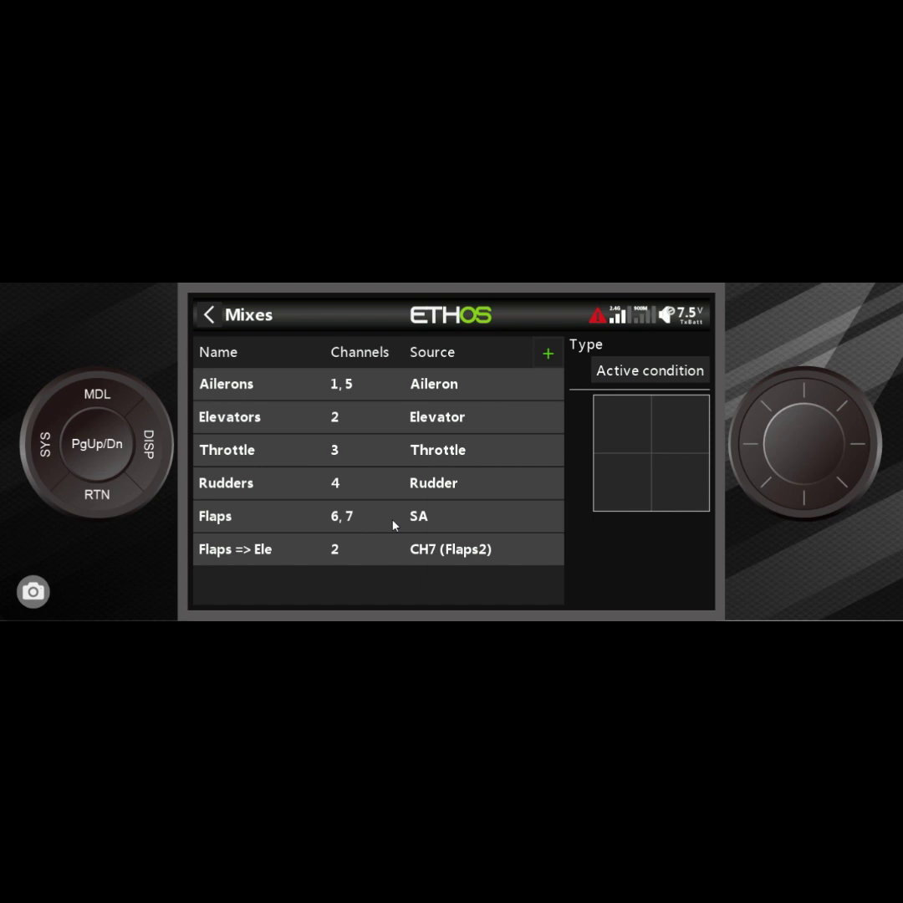
left_click(393, 525)
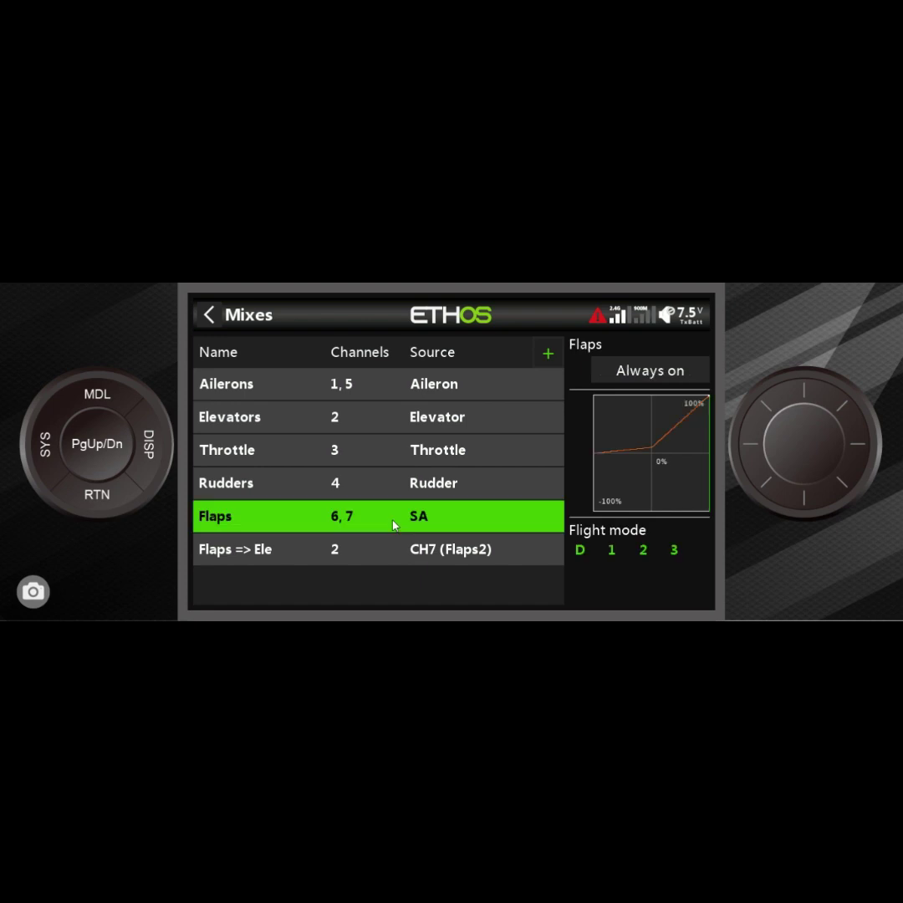
left_click(393, 525)
left_click(394, 534)
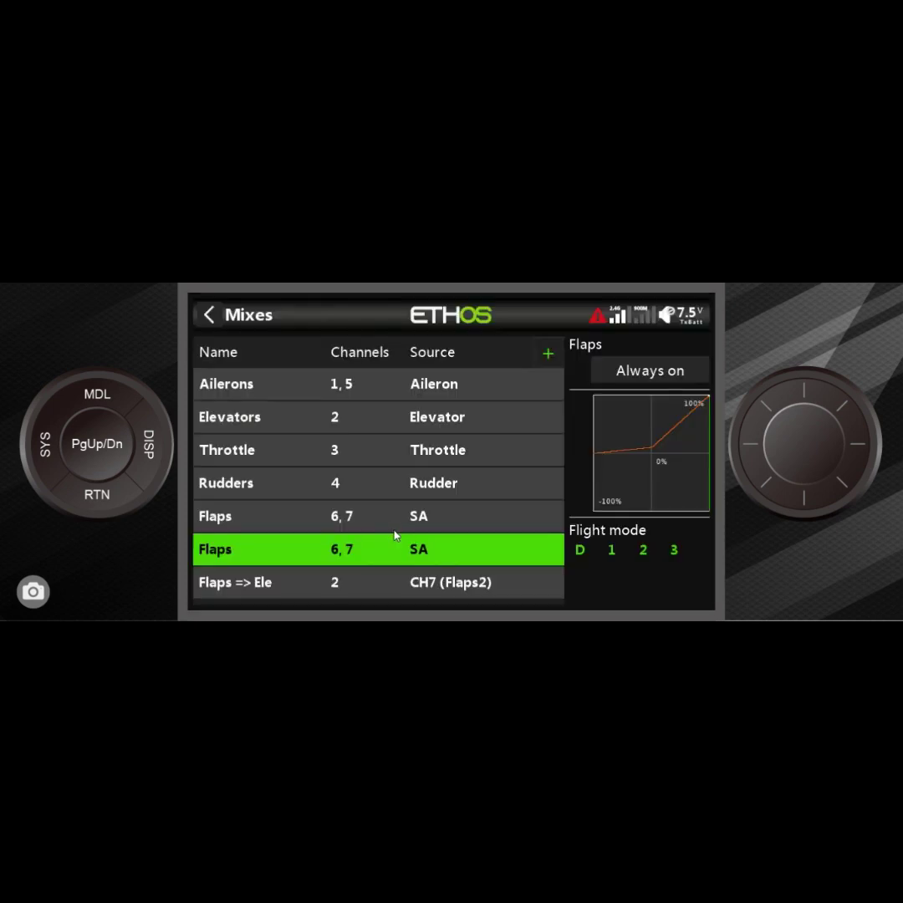
left_click(410, 548)
left_click(413, 539)
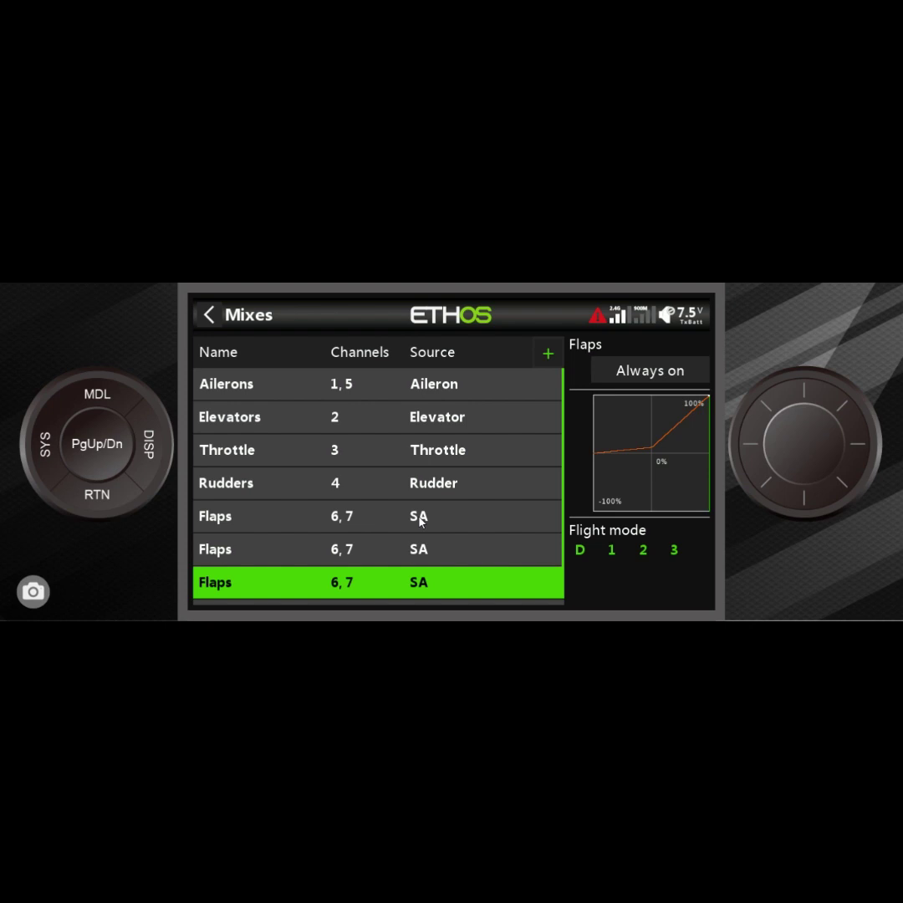
left_click(420, 519)
- Set the first Flaps mix's curve to T.O. Flaps
left_click(421, 521)
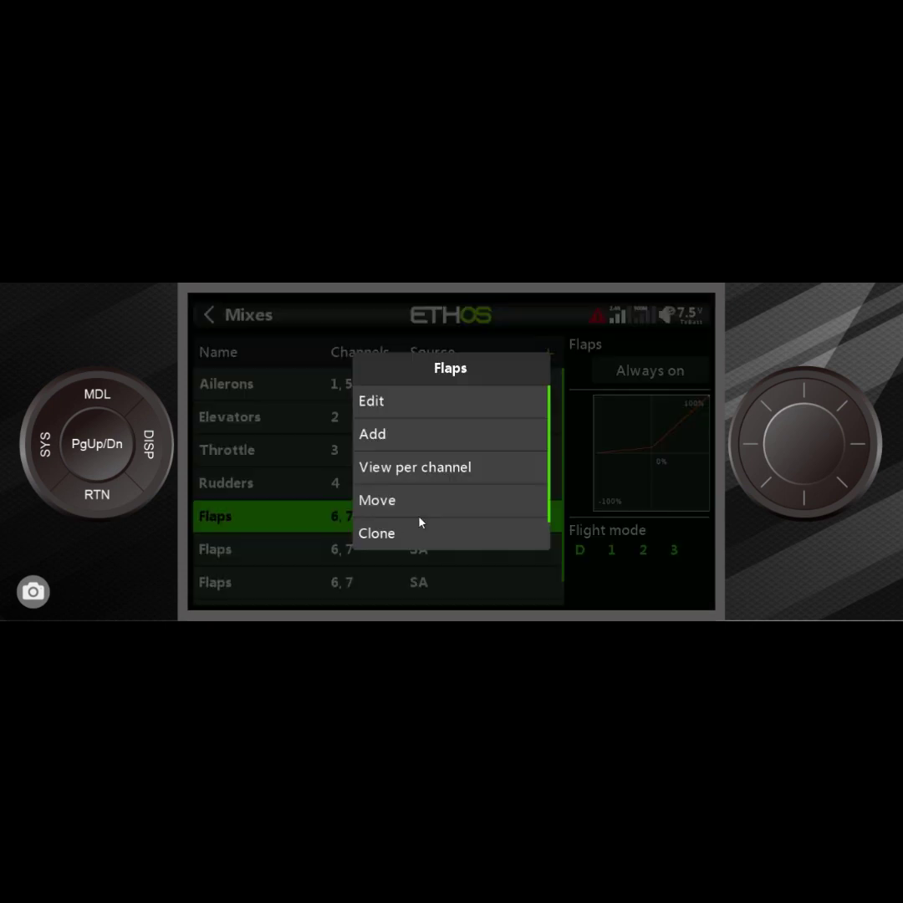
left_click(433, 408)
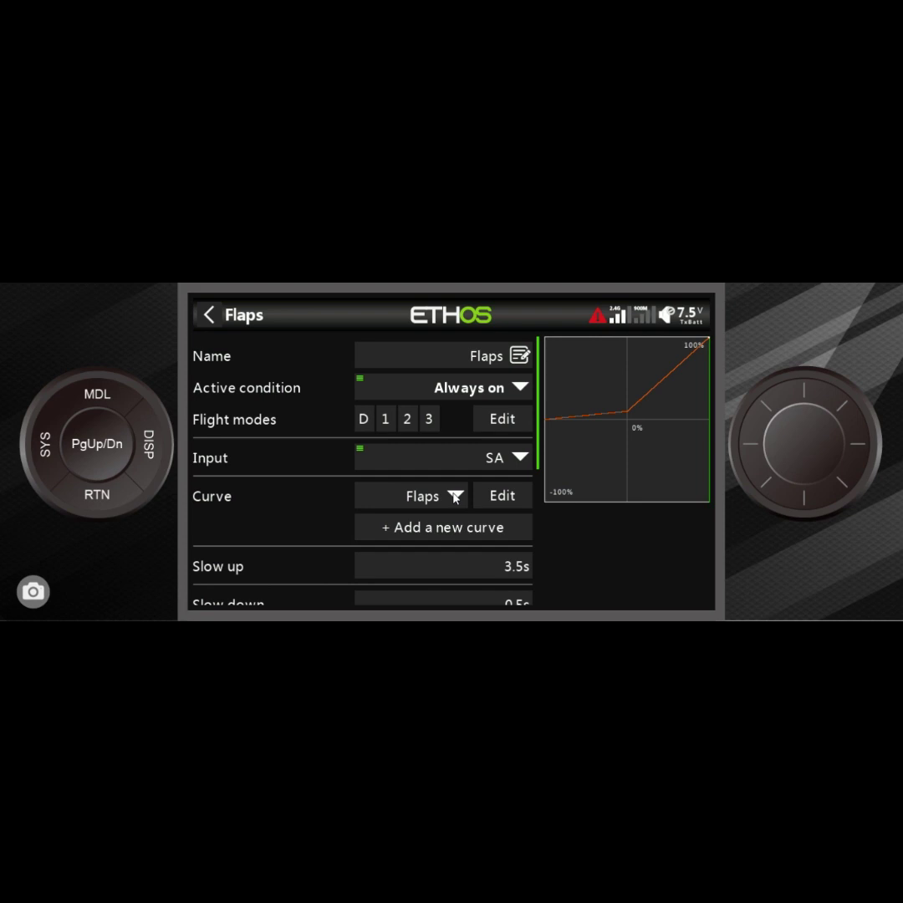
left_click(456, 497)
left_click(418, 503)
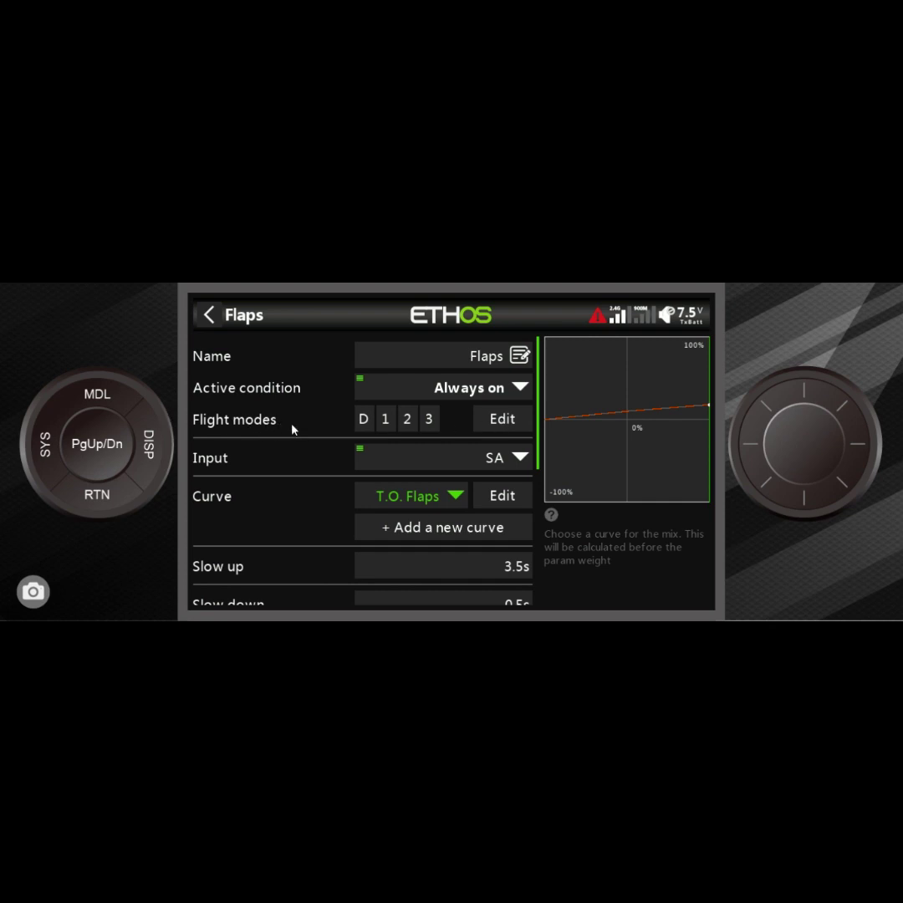
- Untick Default, Cruising and Landing so the mix runs only in Take Off
left_click(507, 423)
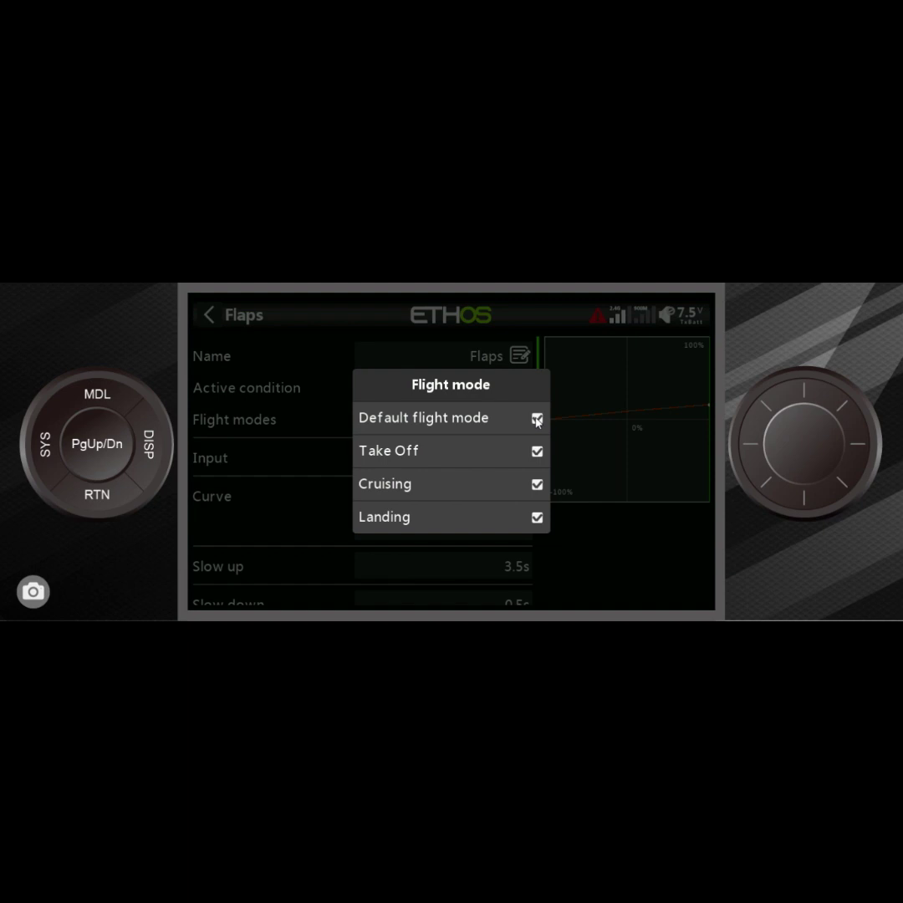
left_click(537, 419)
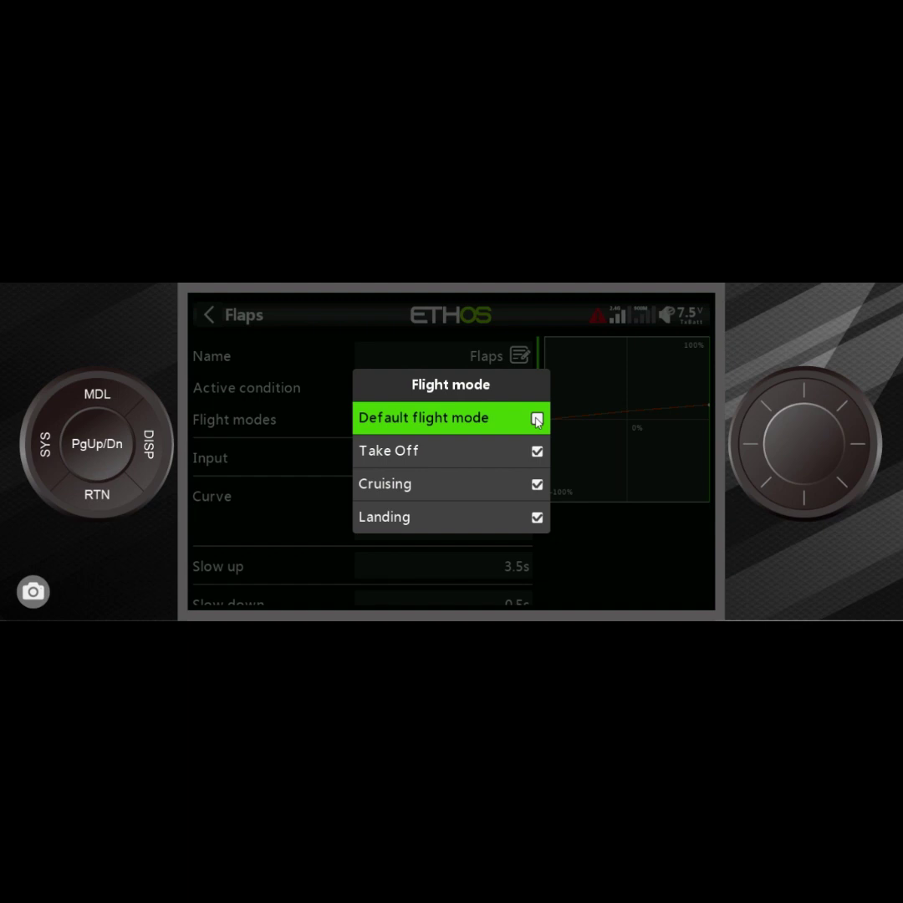
left_click(533, 489)
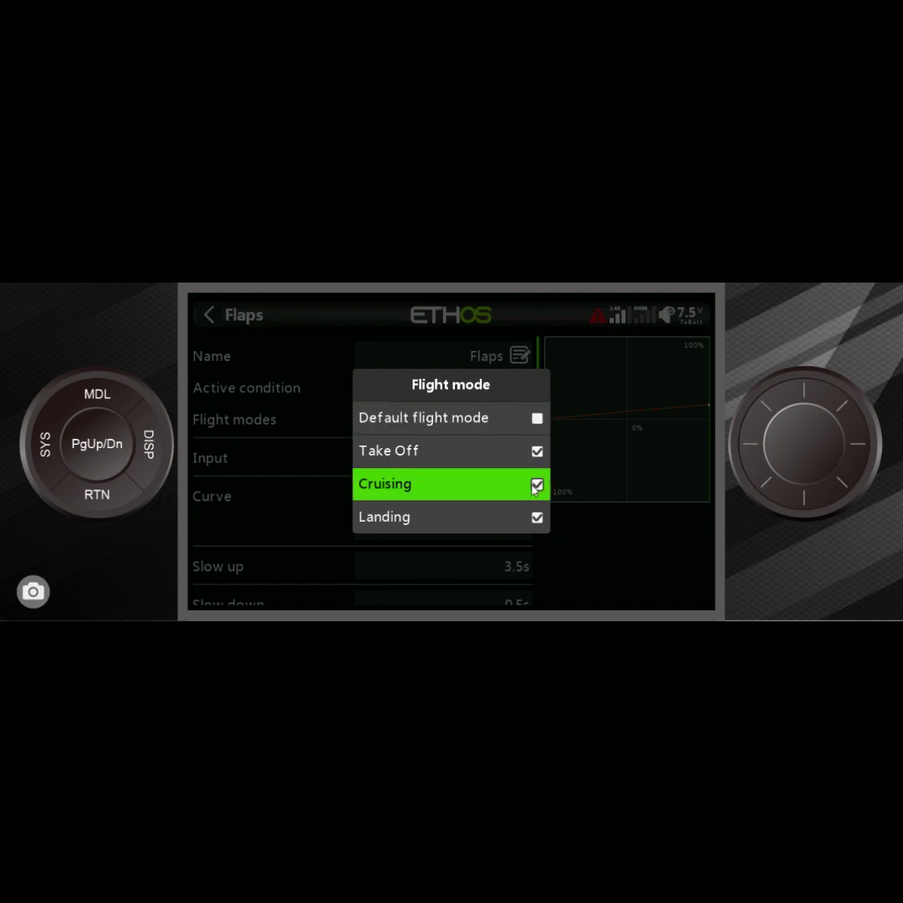
left_click(534, 486)
left_click(537, 519)
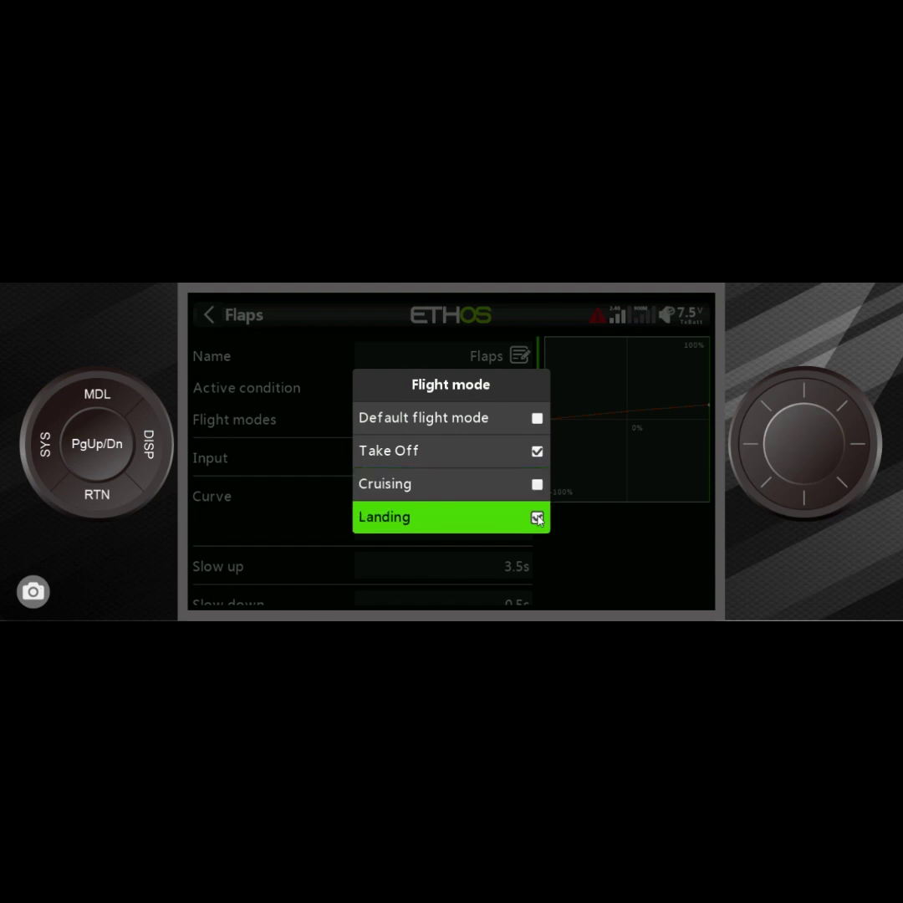
left_click(538, 519)
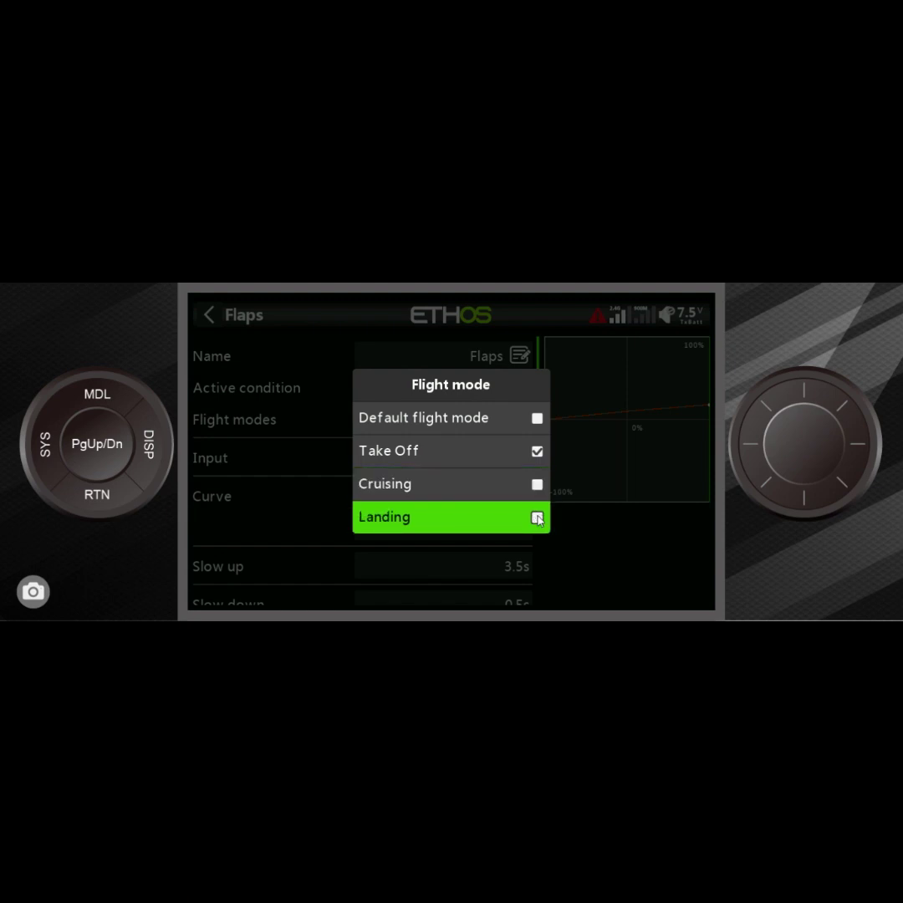
left_click(105, 497)
left_click(105, 496)
left_click(106, 496)
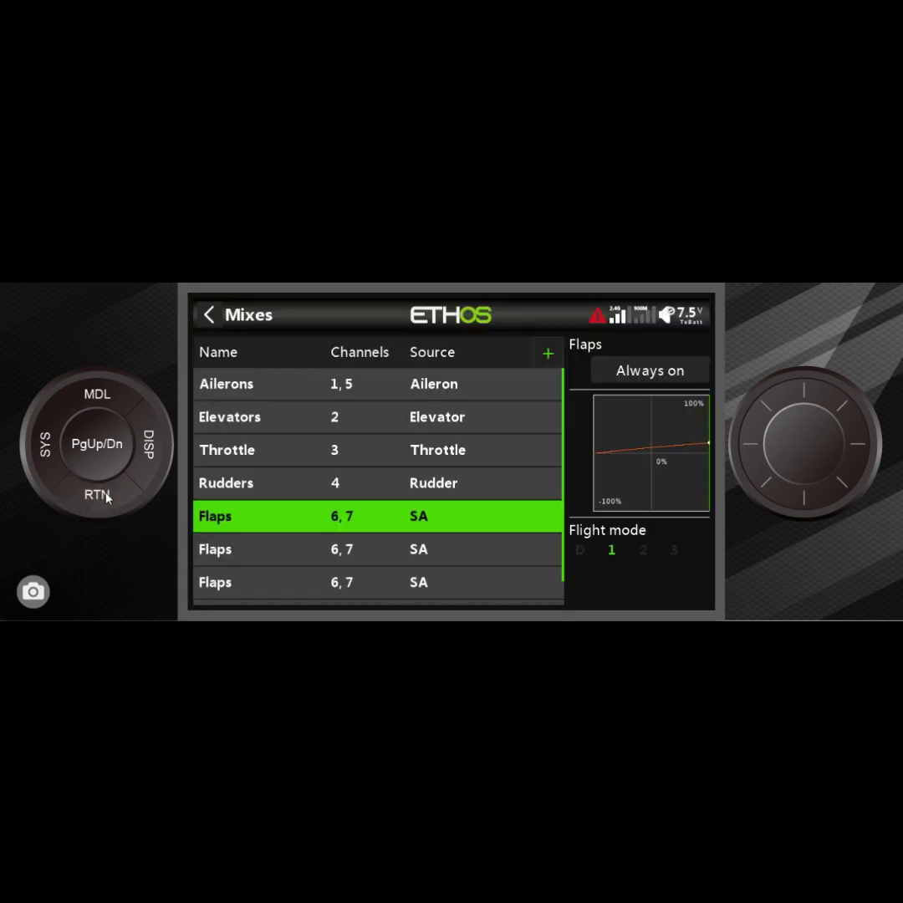
- Rename the first Flaps mix to 'TO Flaps' by prefixing 'TO ' to its name
left_click(435, 549)
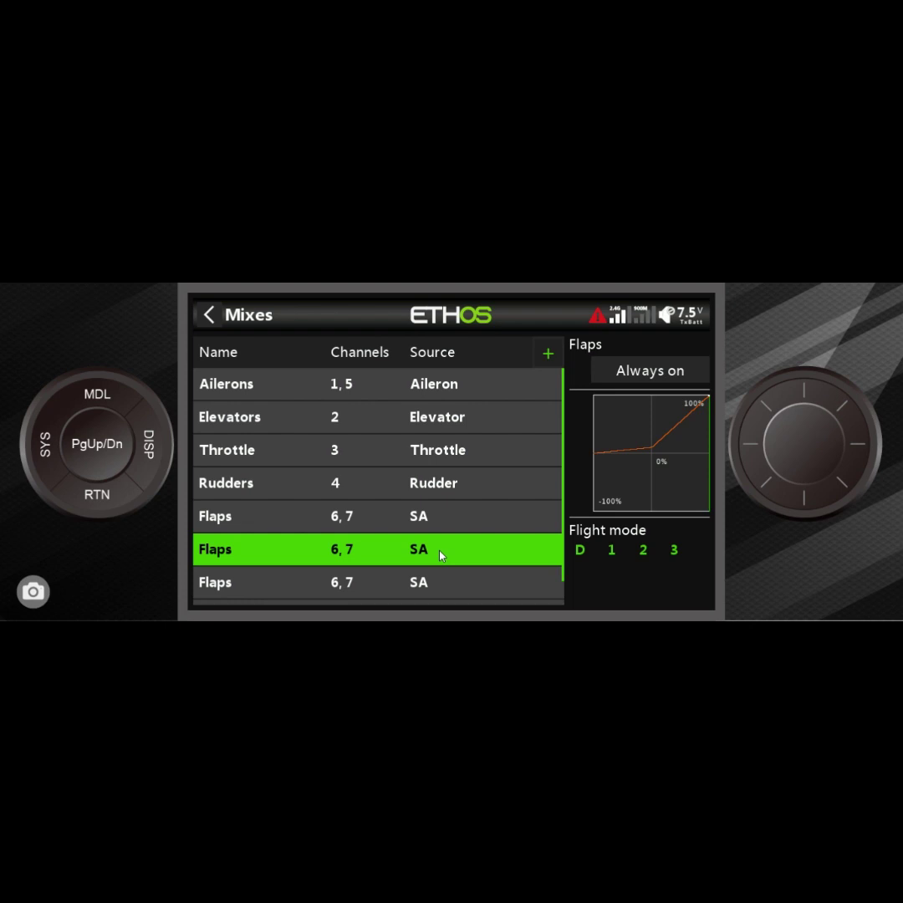
left_click(286, 523)
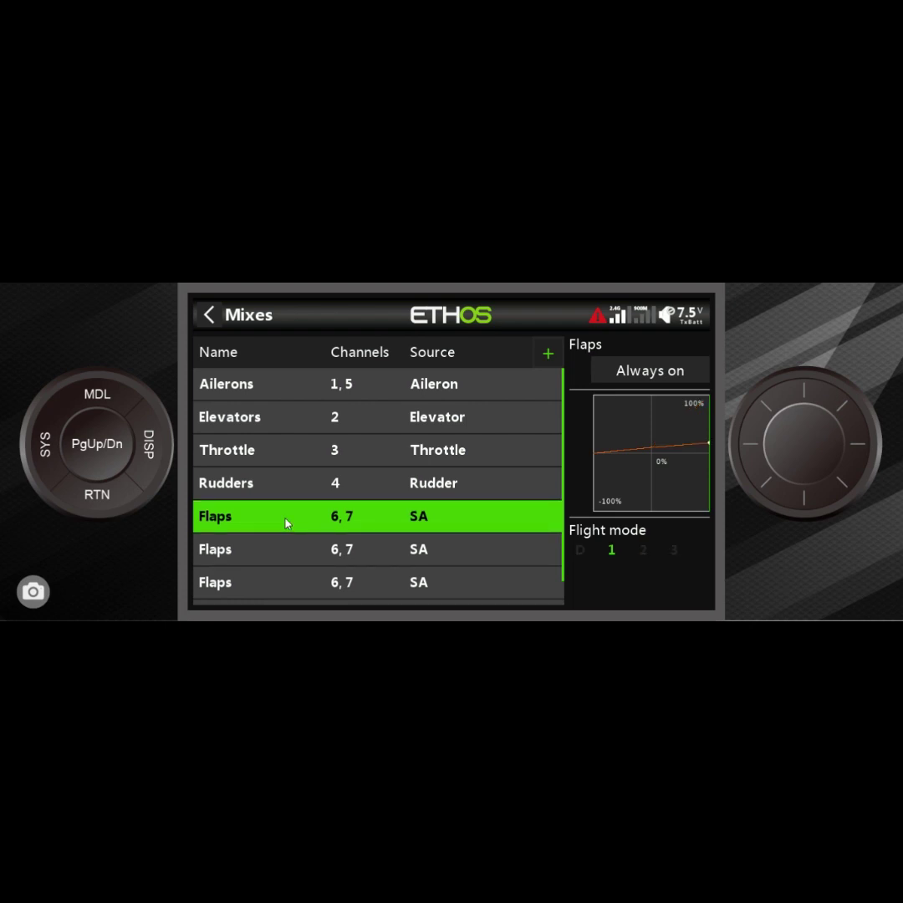
left_click(286, 523)
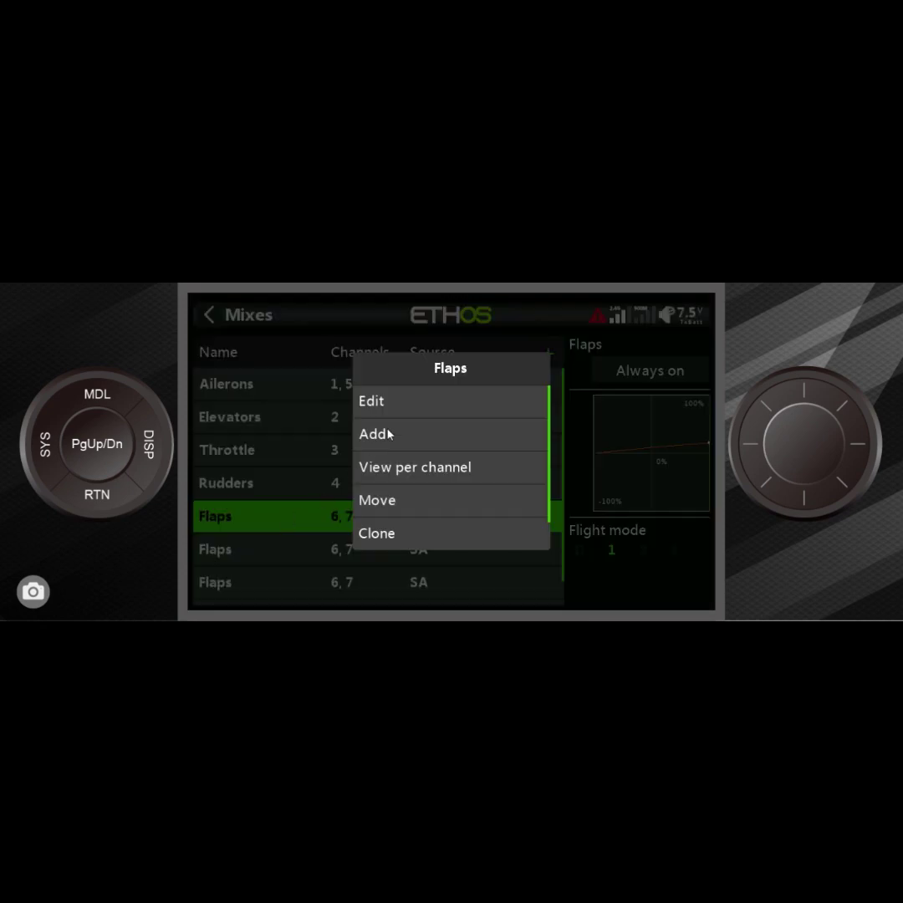
left_click(435, 397)
left_click(458, 359)
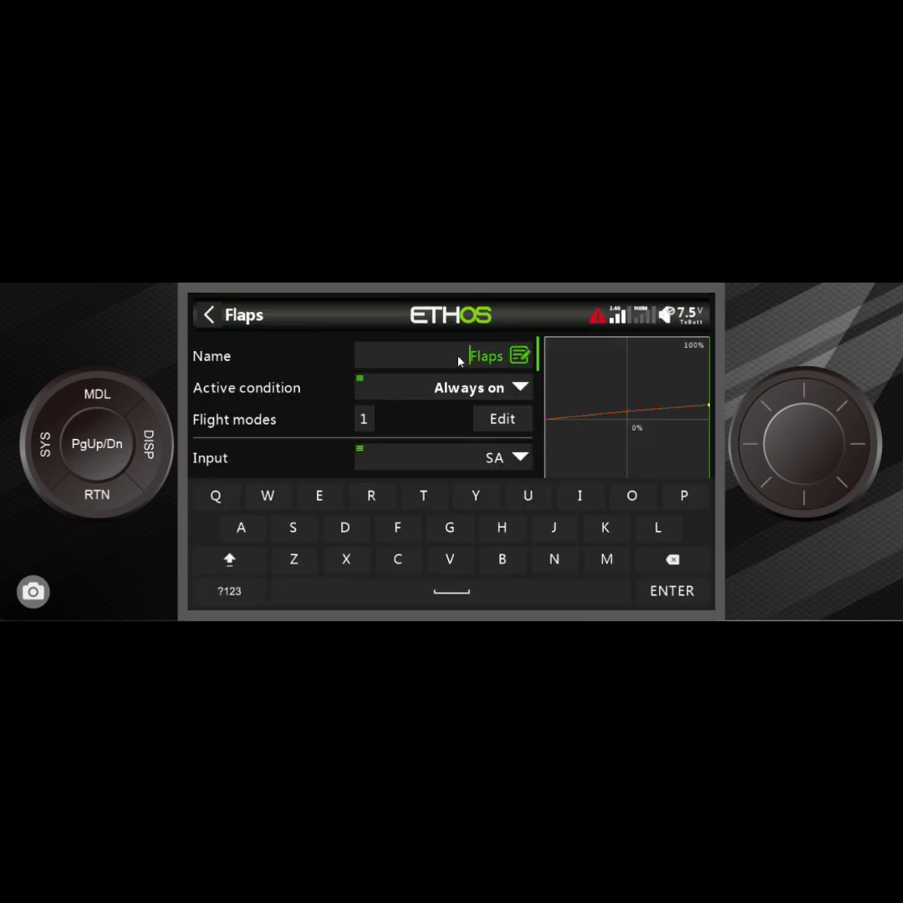
left_click(425, 499)
left_click(632, 496)
left_click(451, 595)
left_click(99, 494)
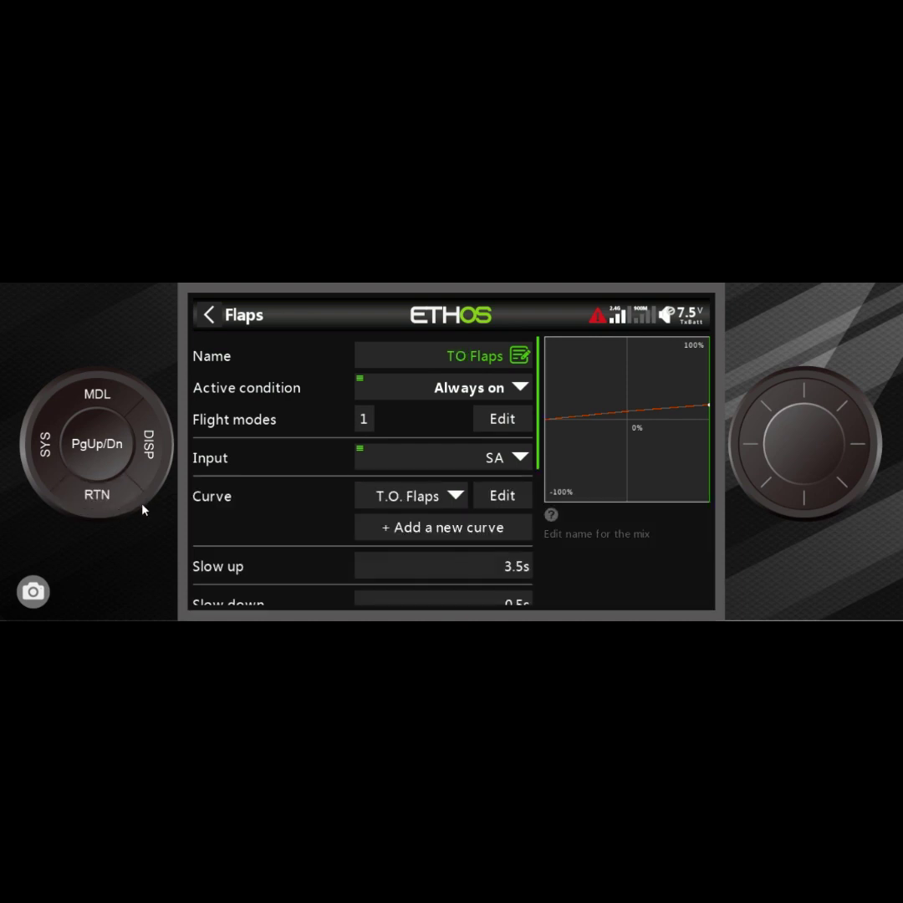
left_click(99, 494)
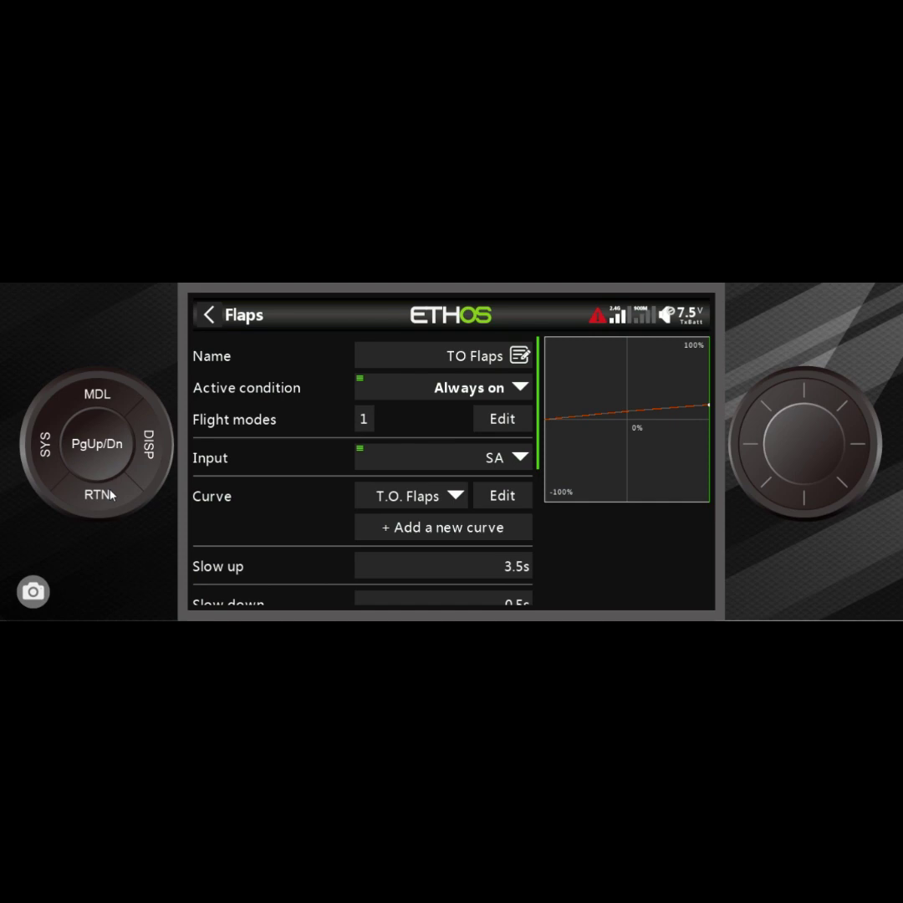
left_click(111, 495)
left_click(244, 548)
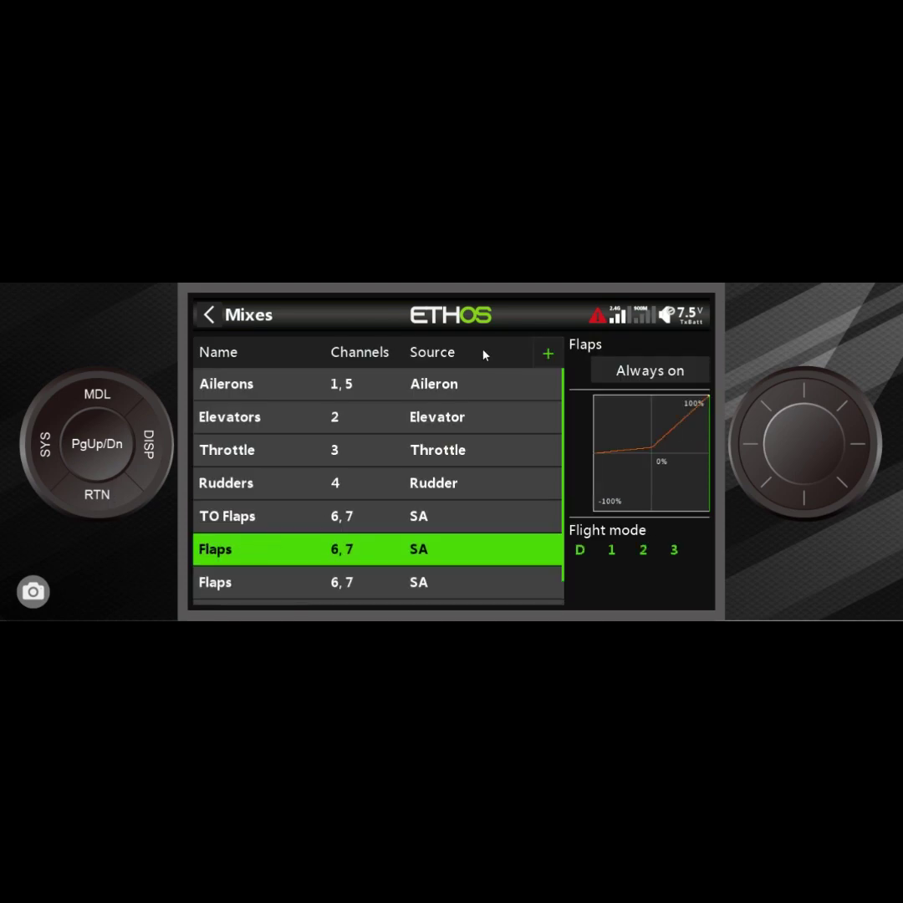
- Rename the second Flaps mix to 'CR Flaps' by prefixing 'CR '
left_click(354, 545)
left_click(399, 410)
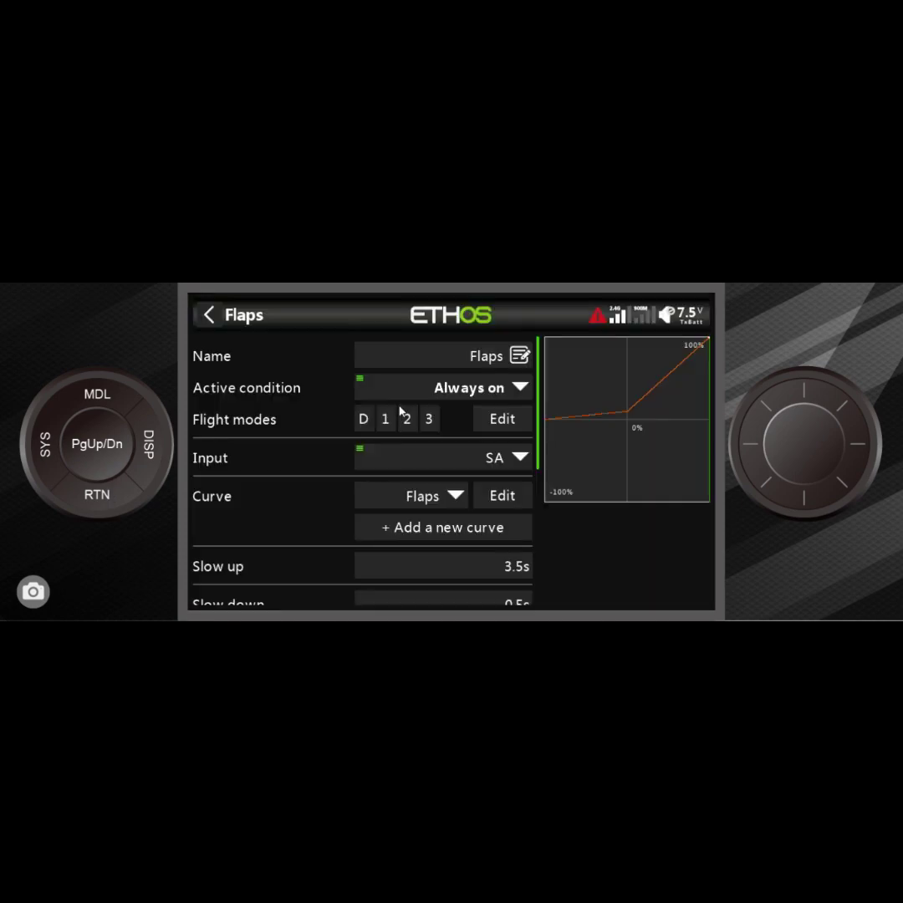
left_click(471, 357)
left_click(398, 559)
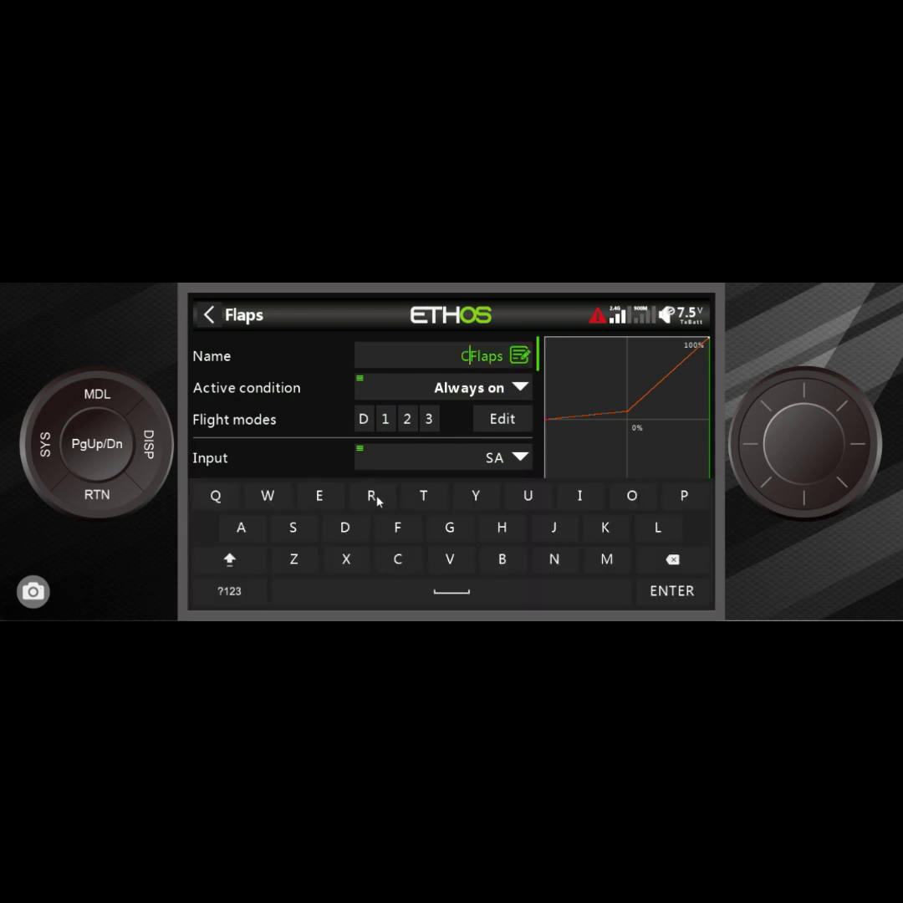
left_click(371, 495)
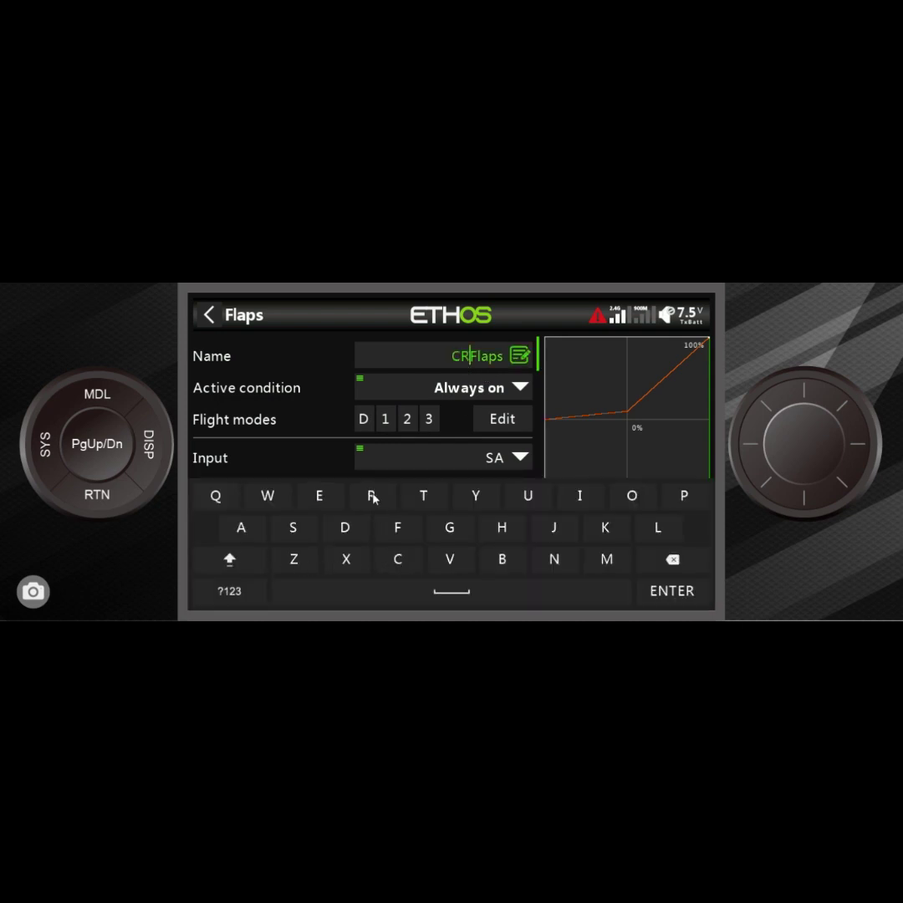
left_click(449, 592)
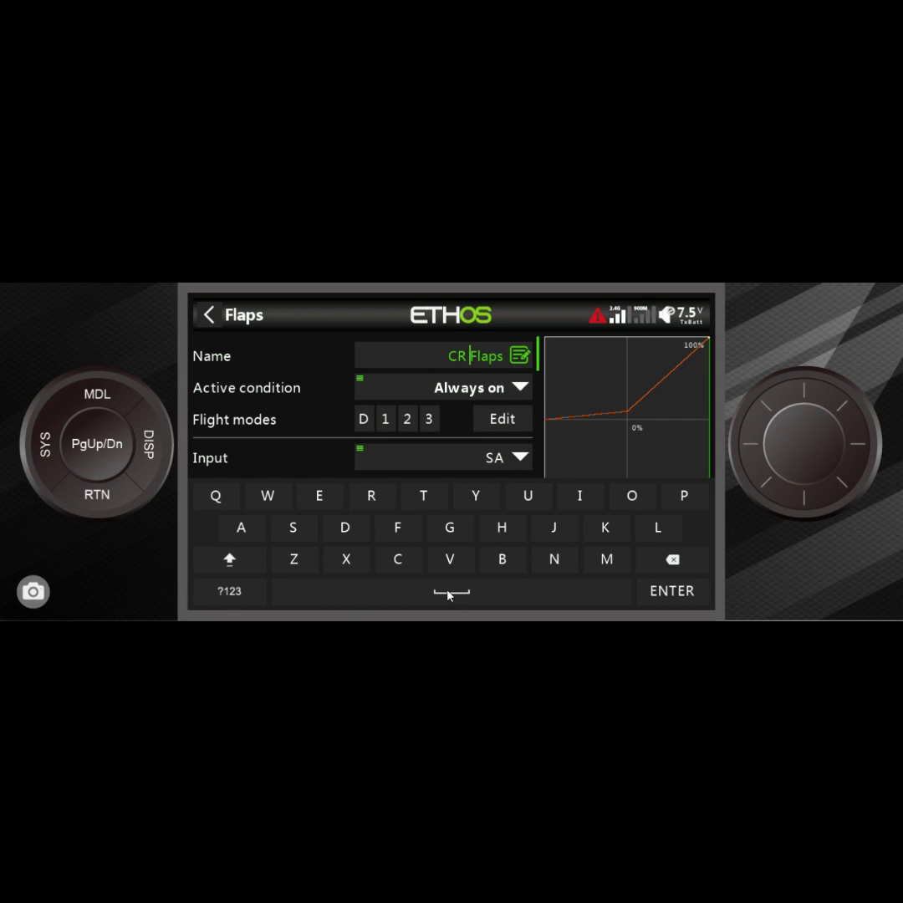
left_click(109, 500)
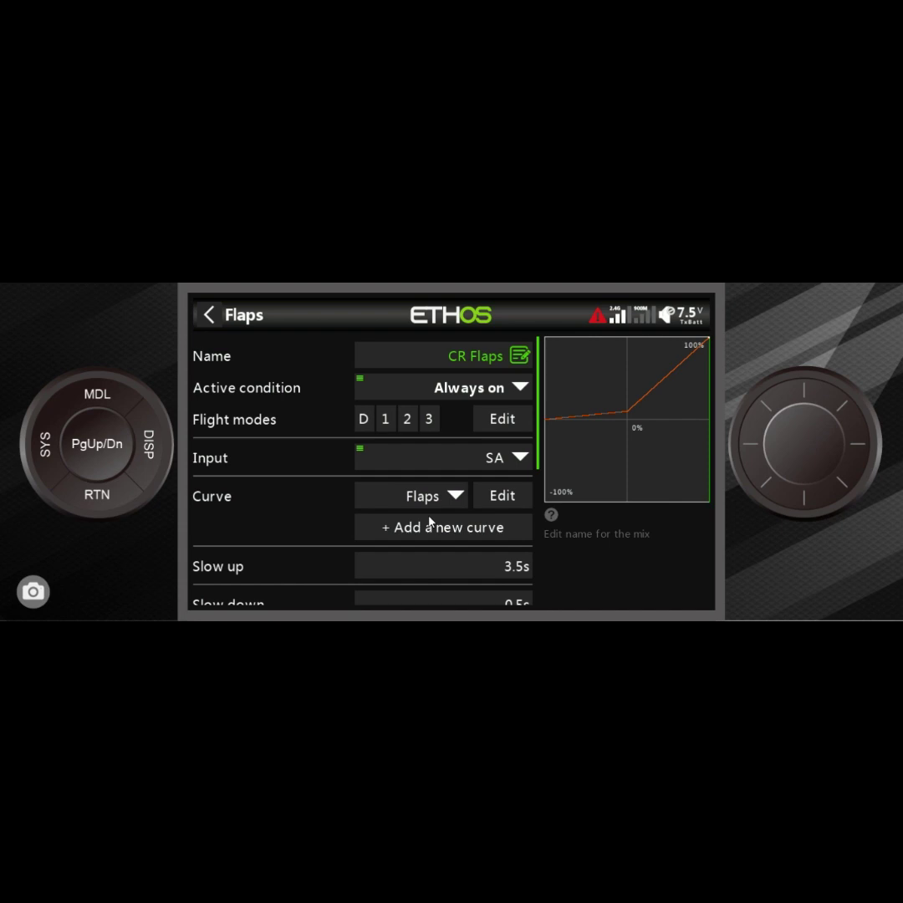
- Give CR Flaps the Cruise Flaps curve, then bring up the third Flaps mix's options
left_click(456, 497)
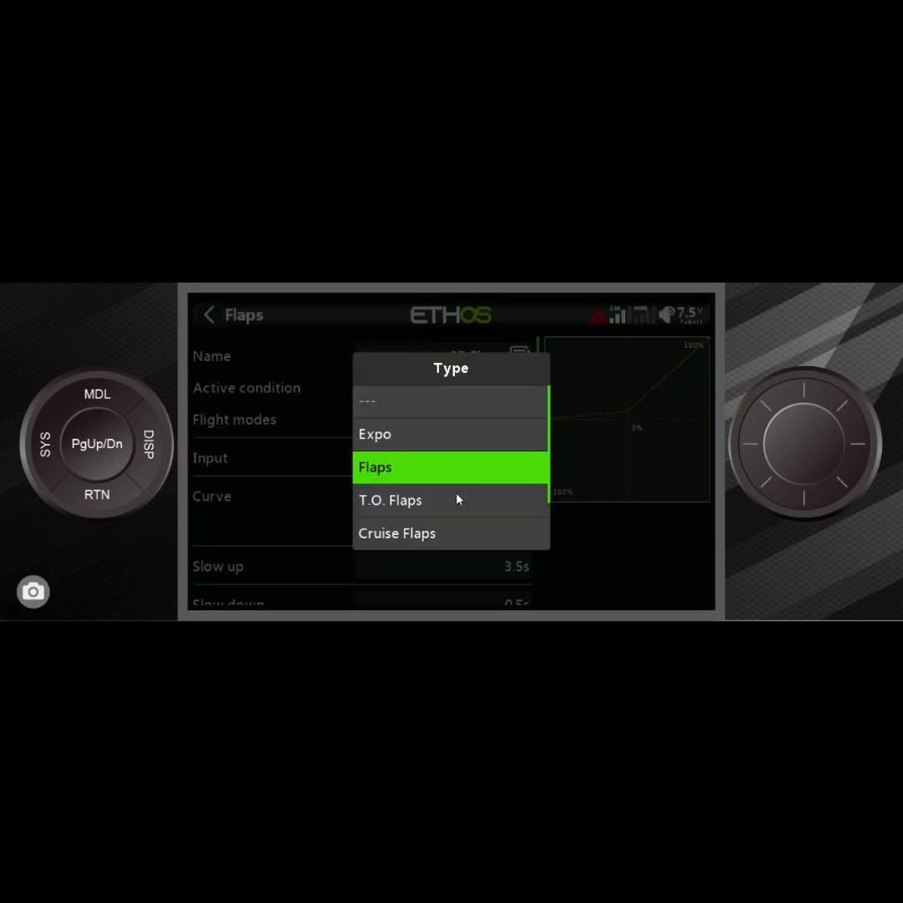
left_click(430, 539)
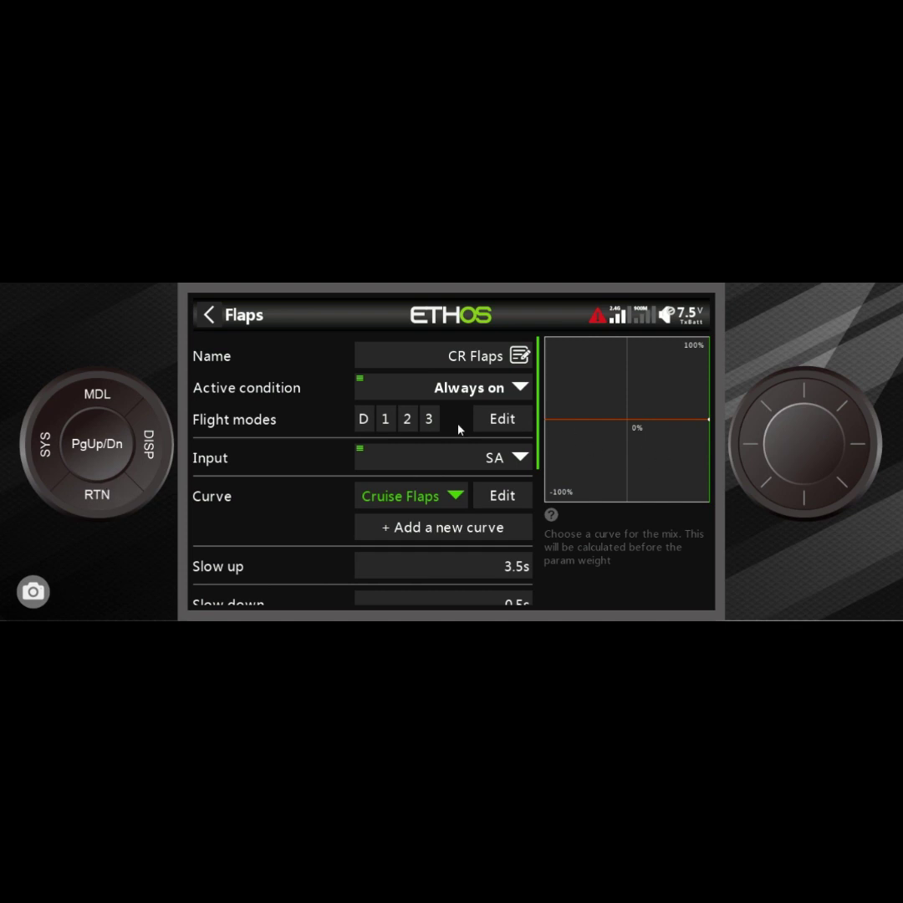
left_click(89, 503)
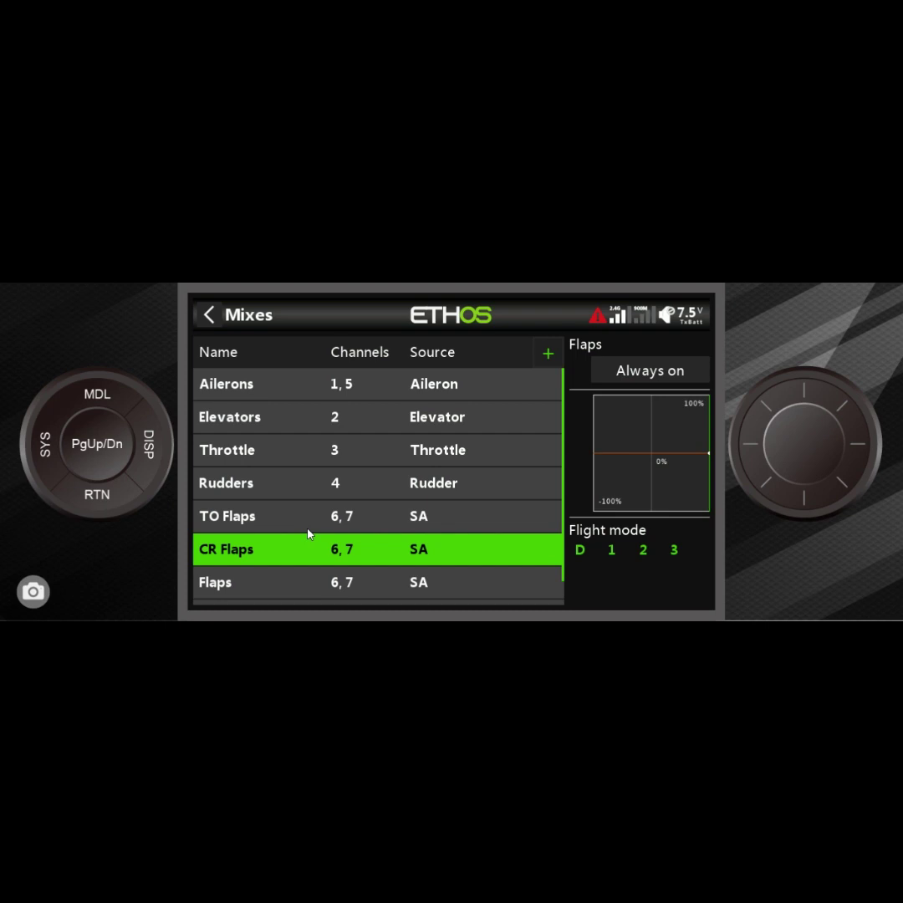
left_click(410, 587)
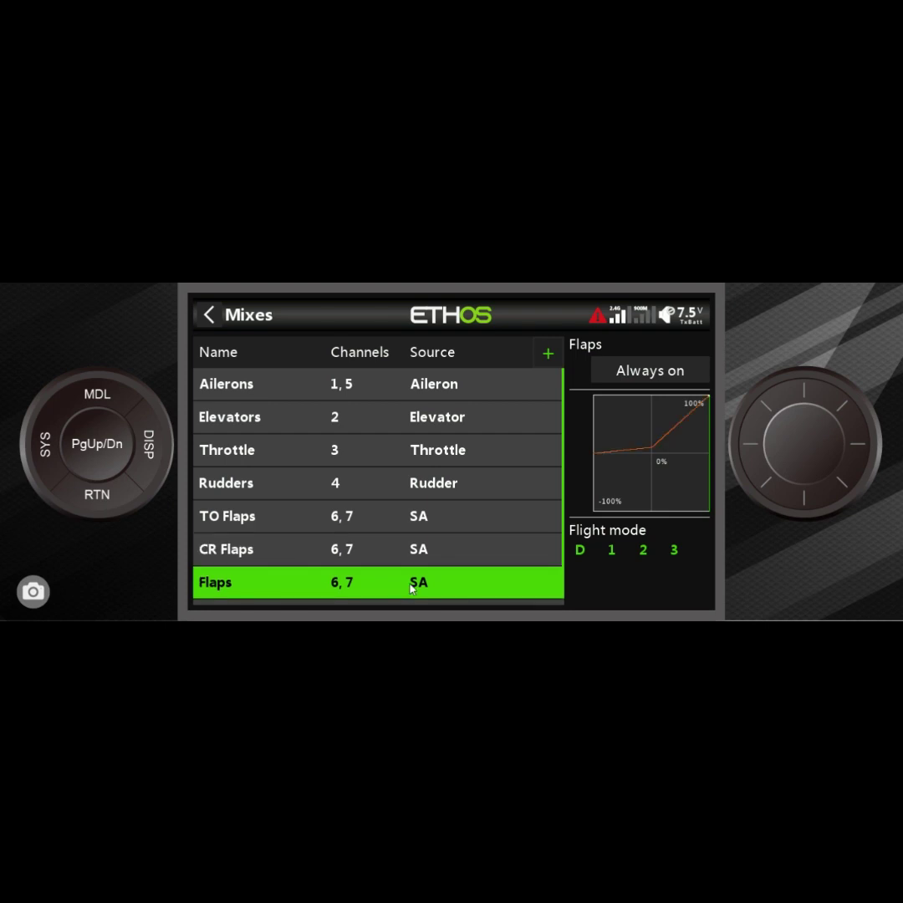
left_click(411, 587)
- Rename the third Flaps mix to 'LAND Flaps'
left_click(406, 412)
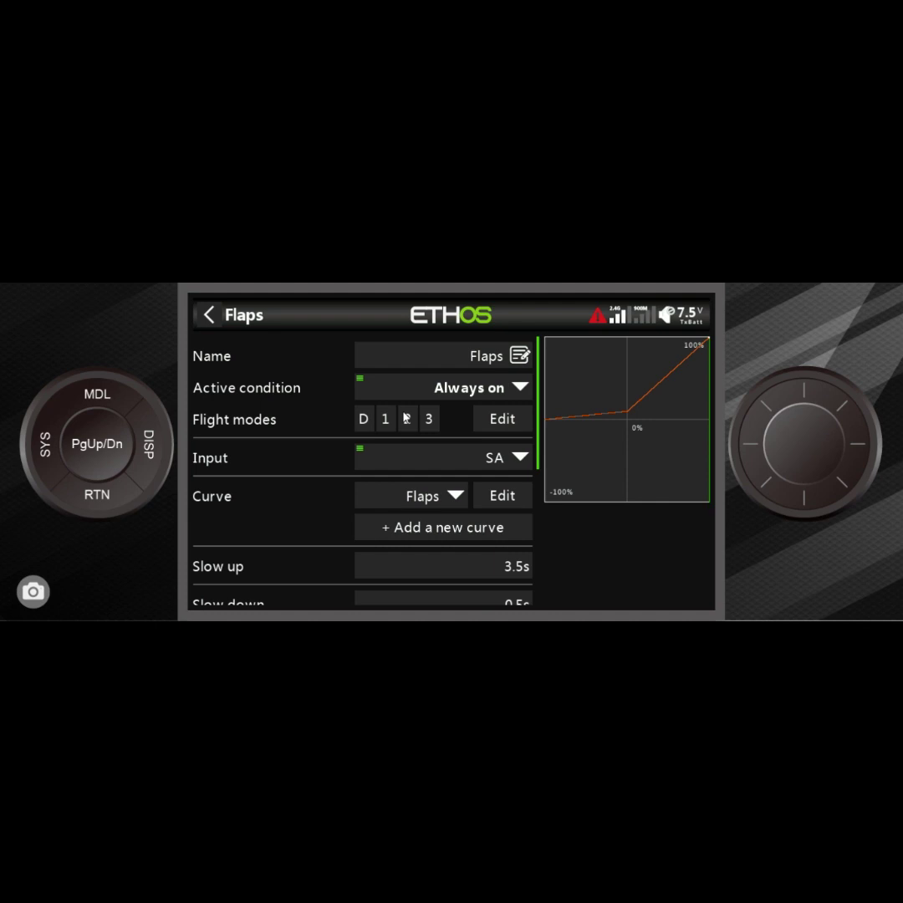
left_click(481, 356)
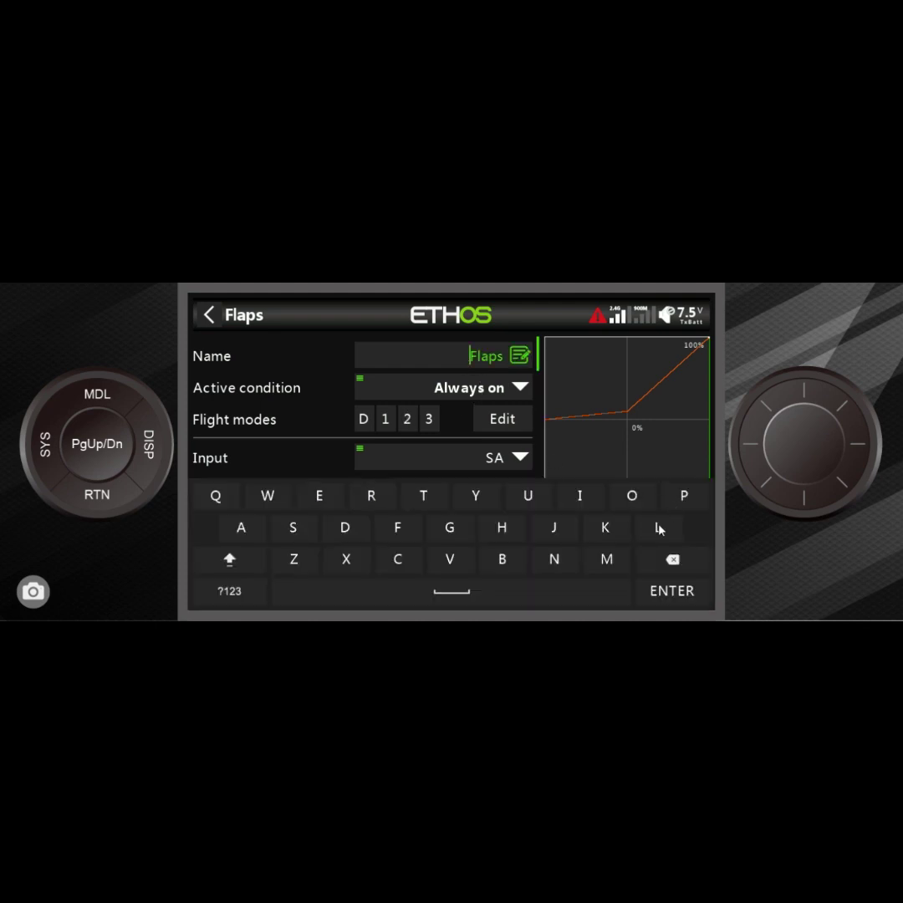
type("LA")
type("ND")
left_click(460, 593)
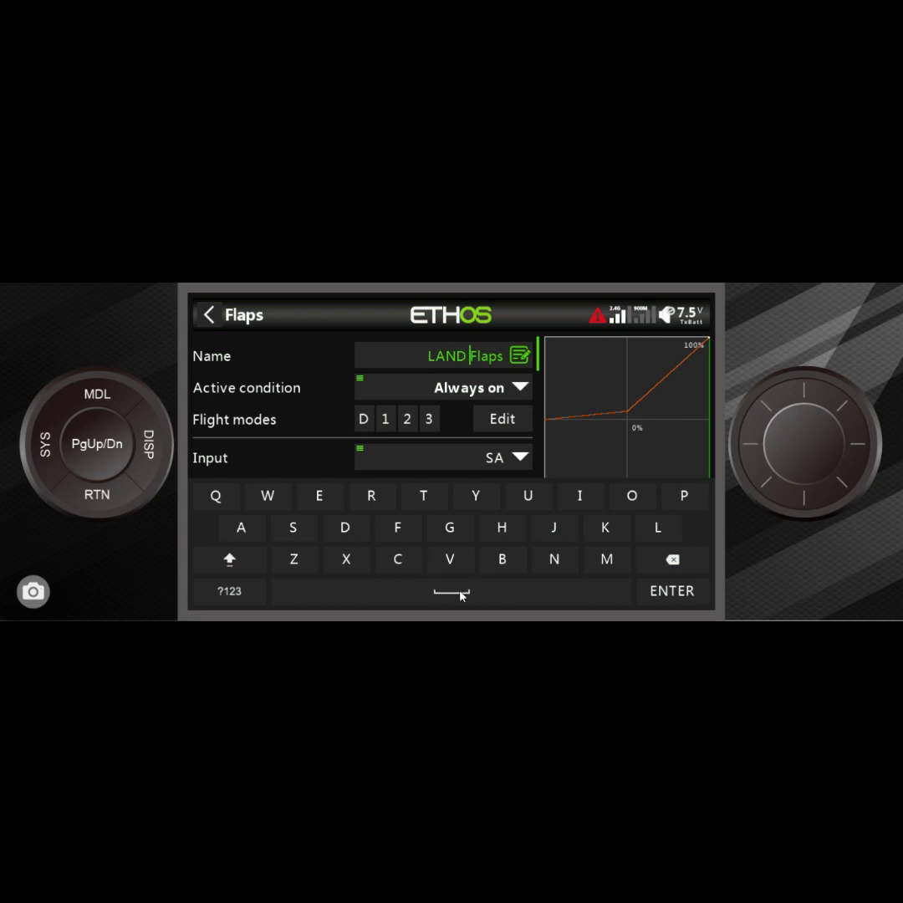
left_click(104, 496)
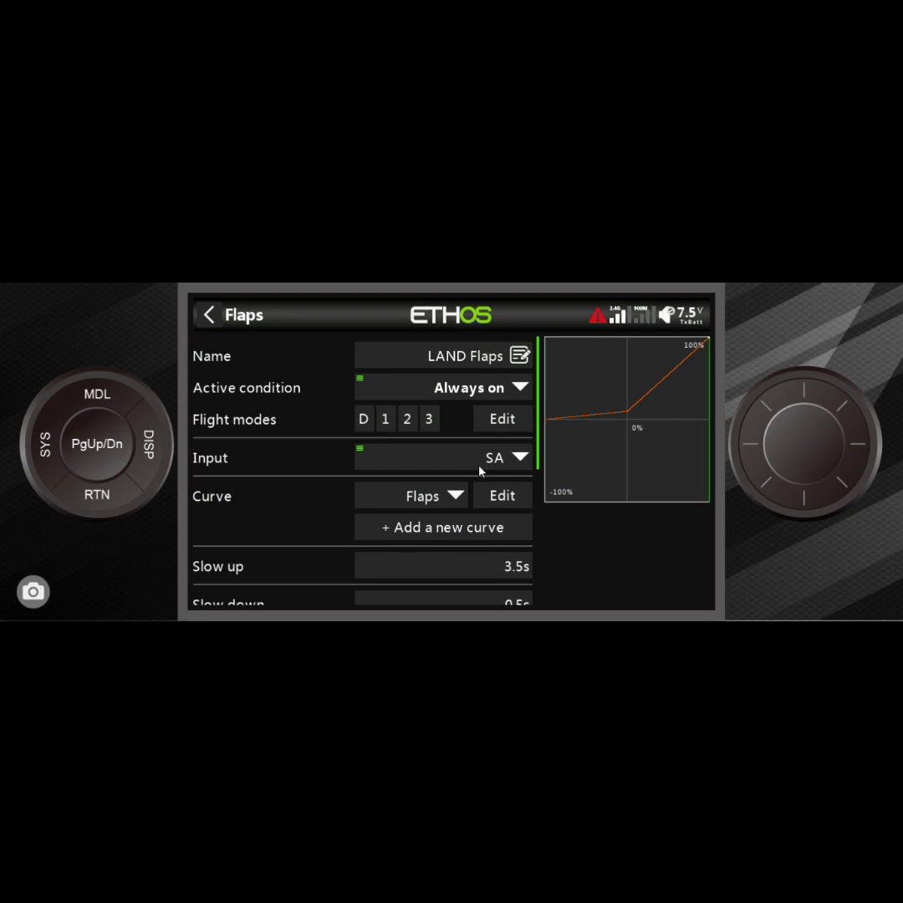
- Set the LAND Flaps mix's curve to Land Flaps
left_click(453, 496)
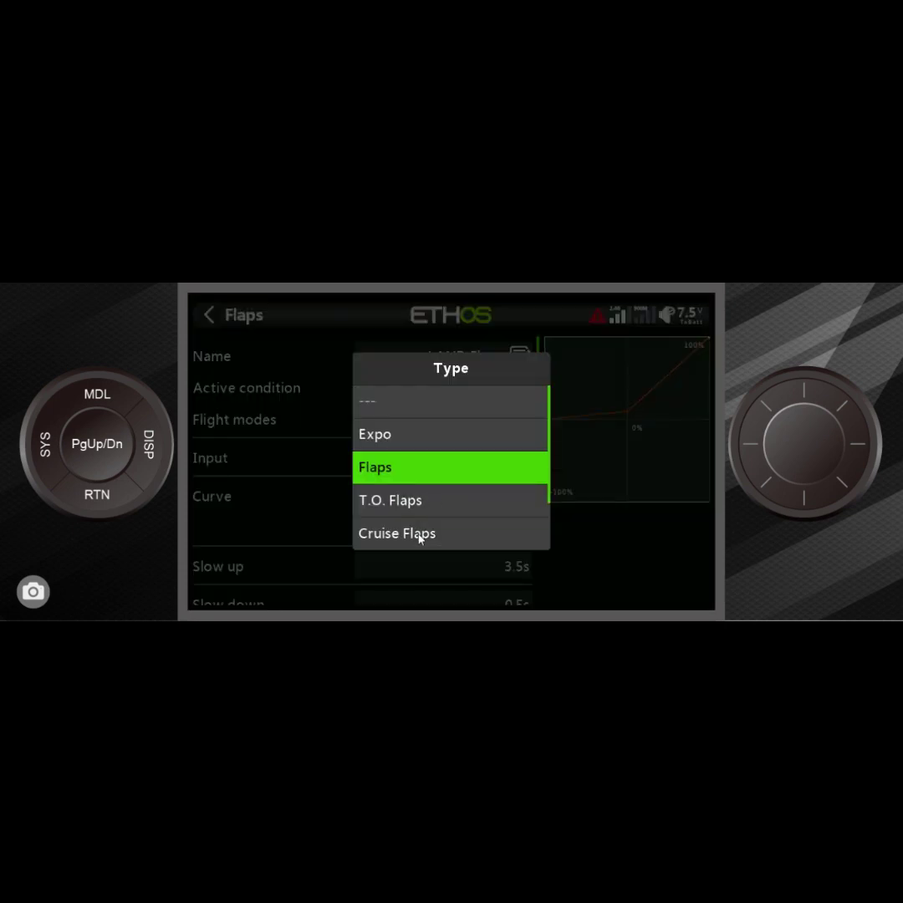
scroll(461, 520, "down", 4)
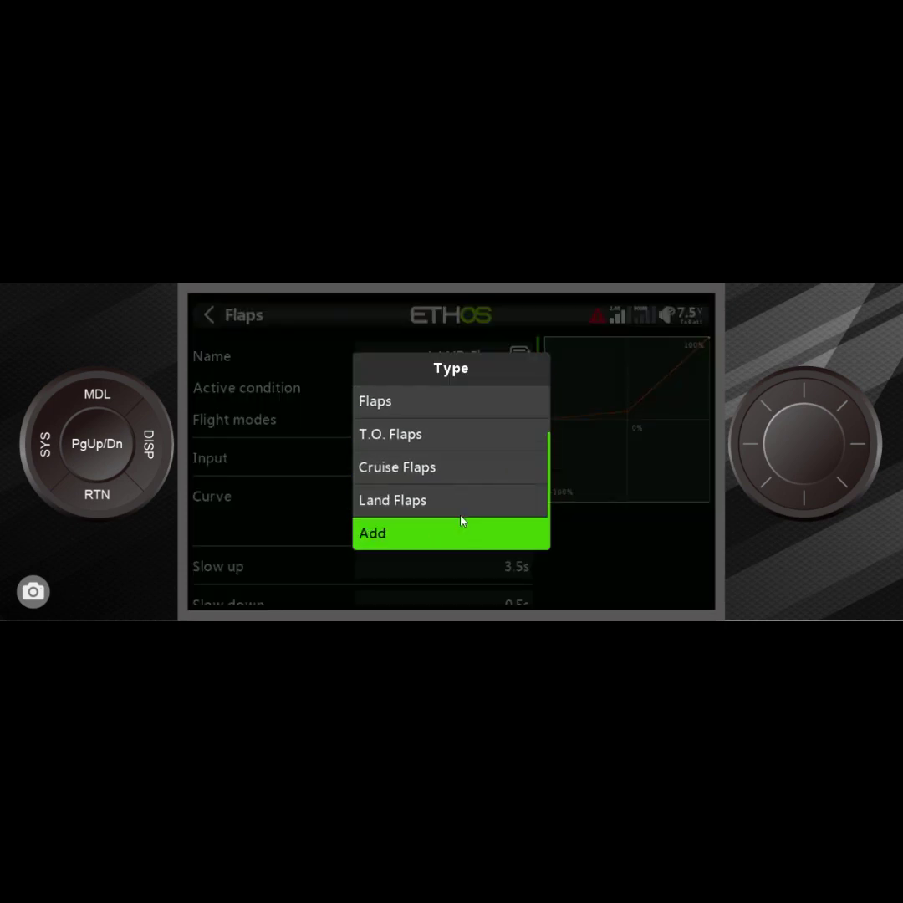
scroll(461, 515, "up", 1)
left_click(461, 511)
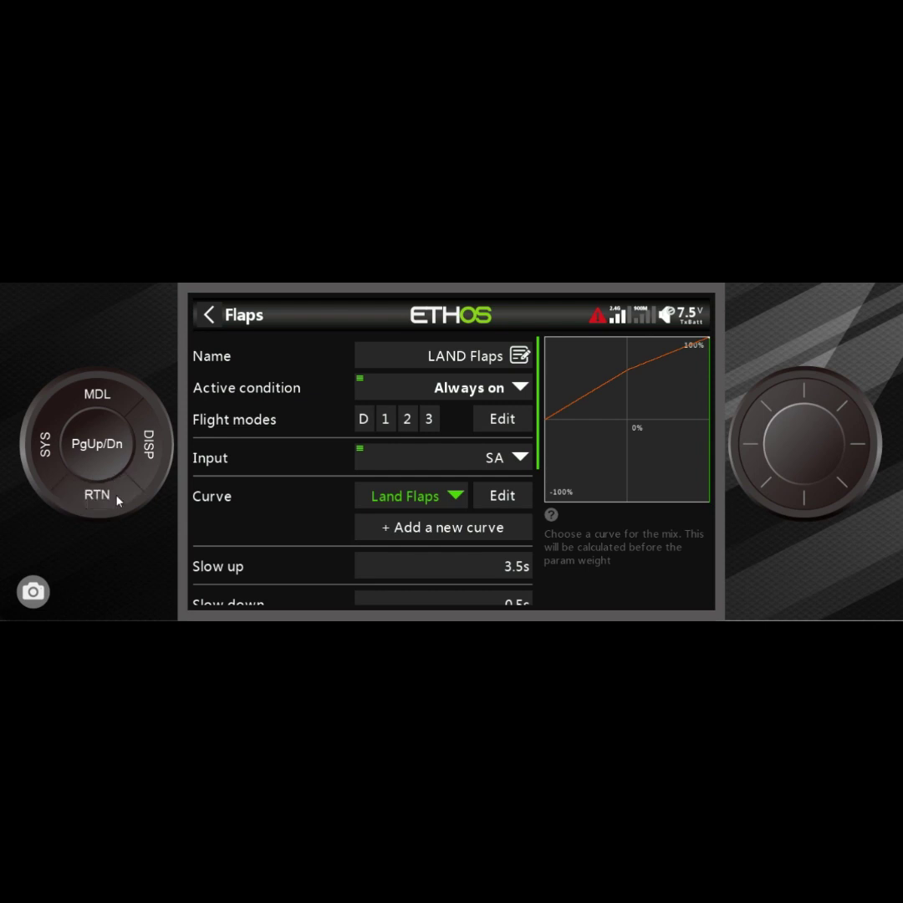
left_click(117, 500)
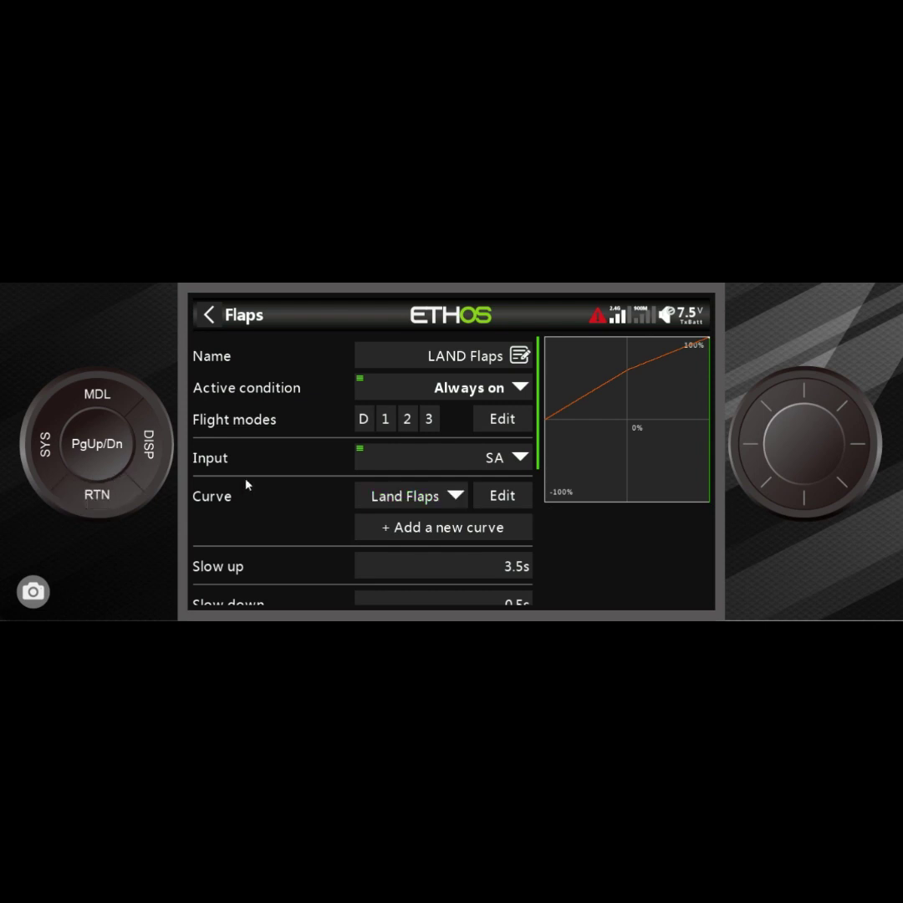
- Untick Cruising, Take Off and Default so LAND Flaps runs only in Landing
left_click(524, 420)
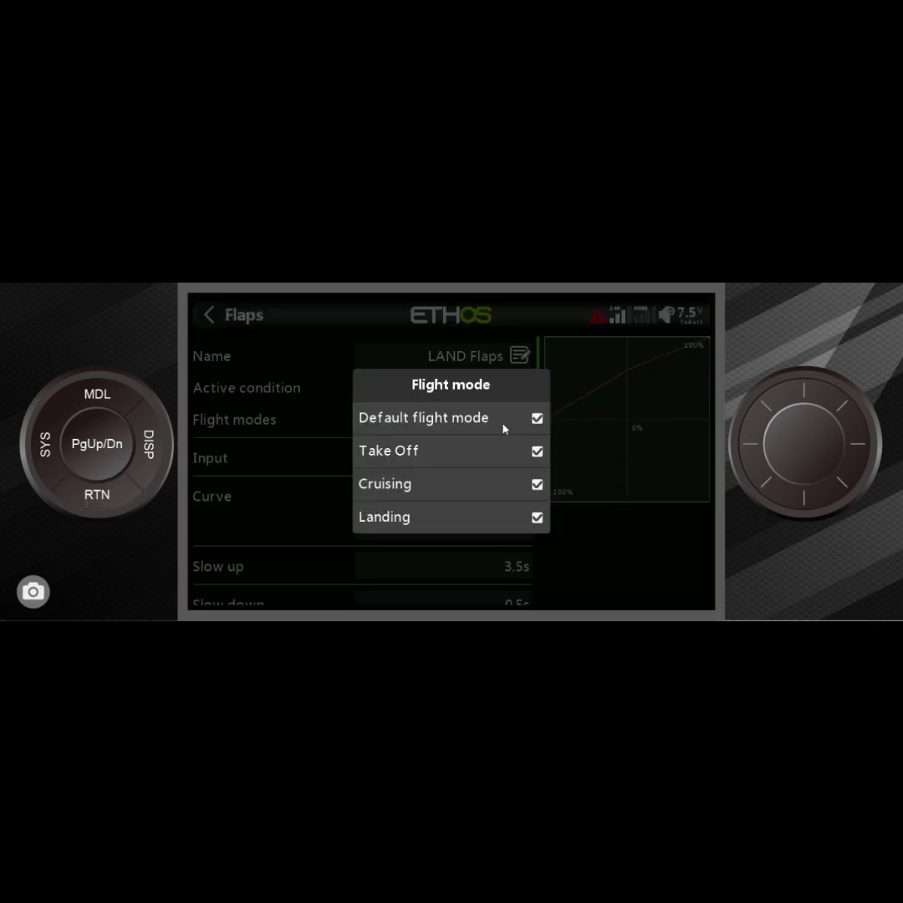
left_click(537, 485)
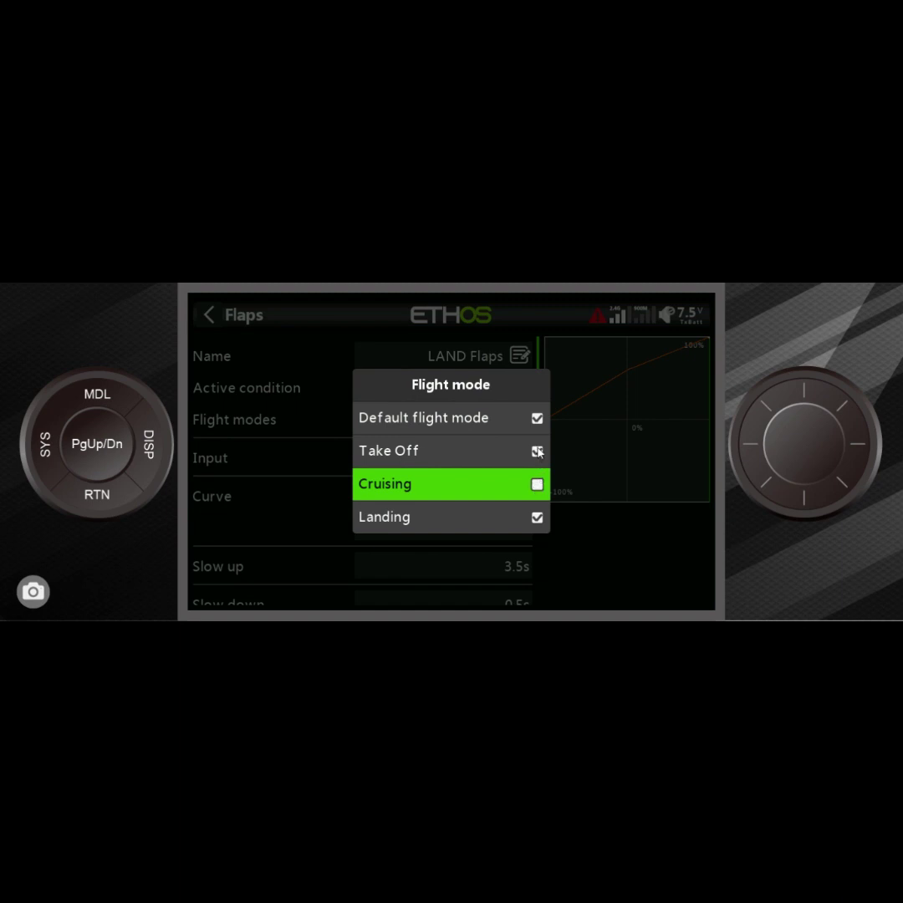
left_click(537, 451)
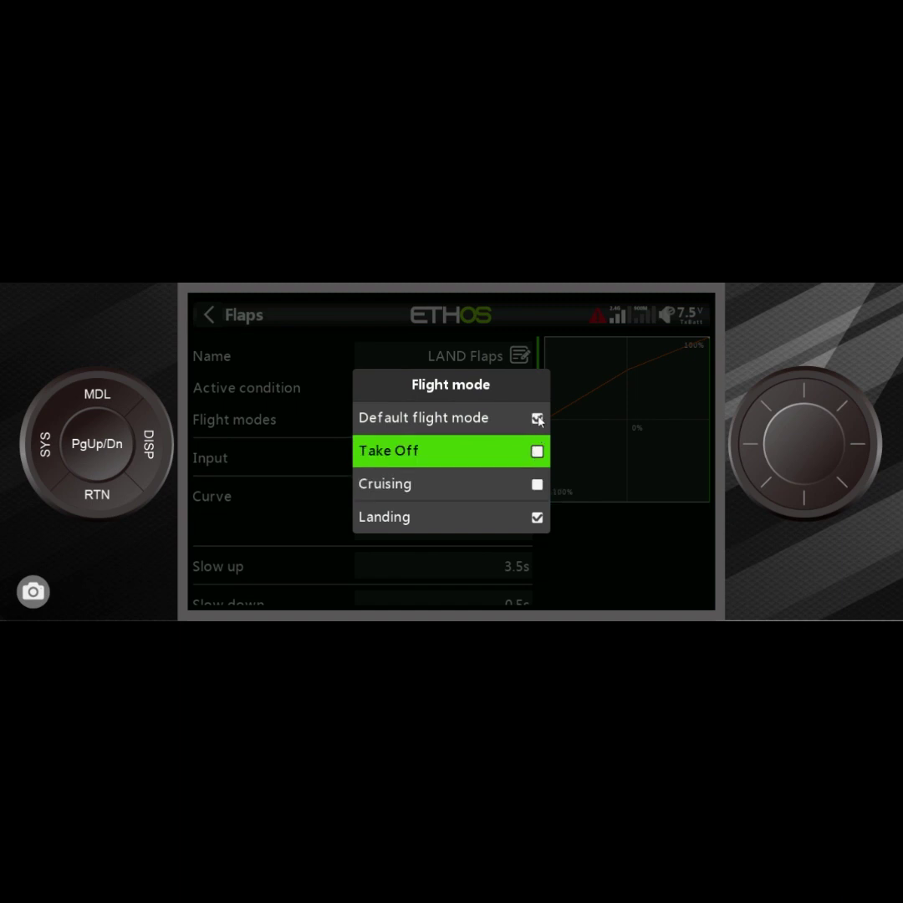
left_click(537, 419)
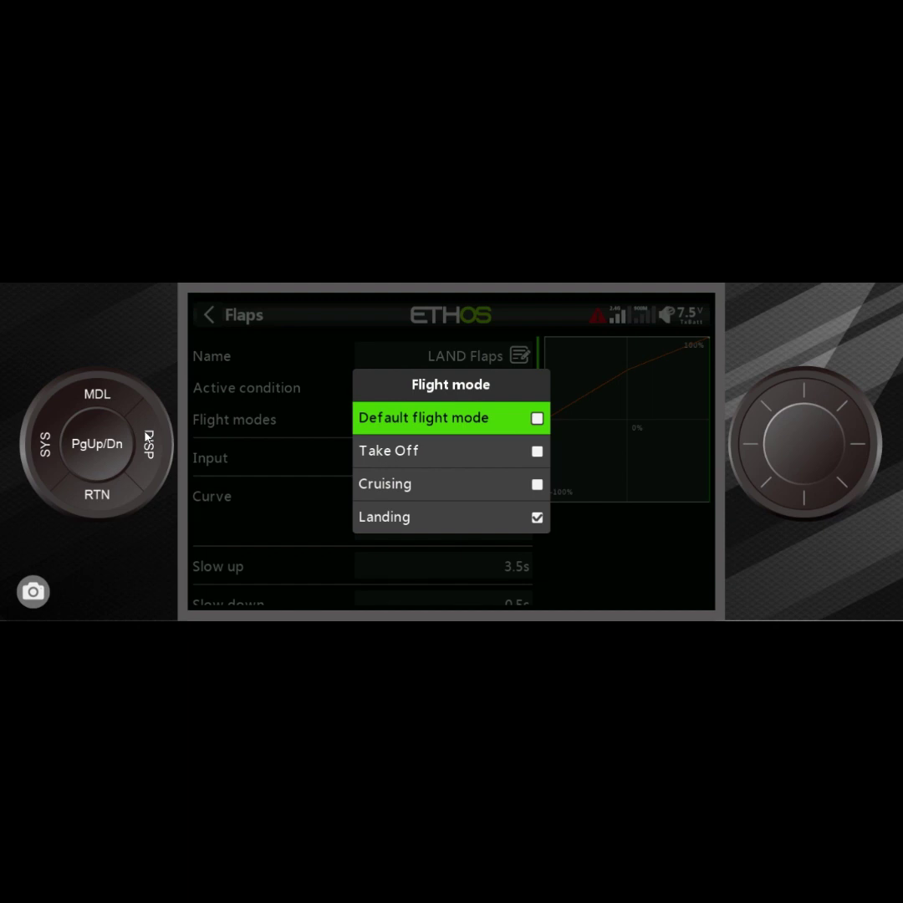
left_click(94, 492)
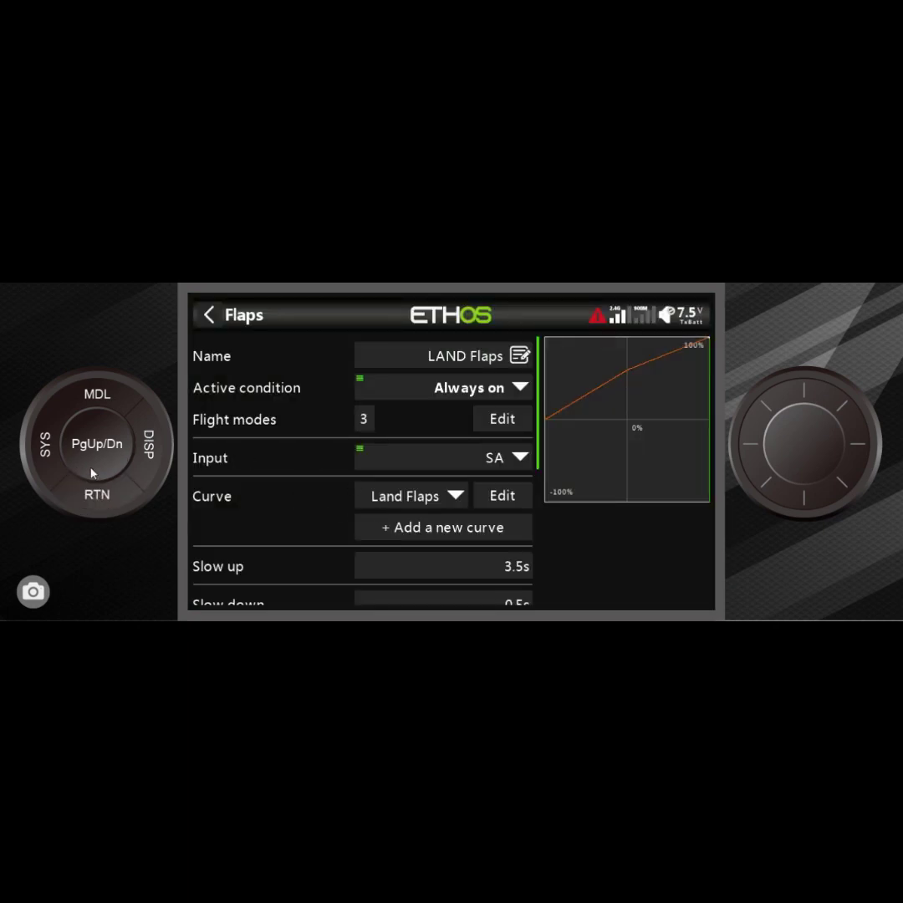
left_click(95, 493)
- Untick Take Off, Landing and Default in CR Flaps' flight modes, leaving only Cruising
left_click(424, 551)
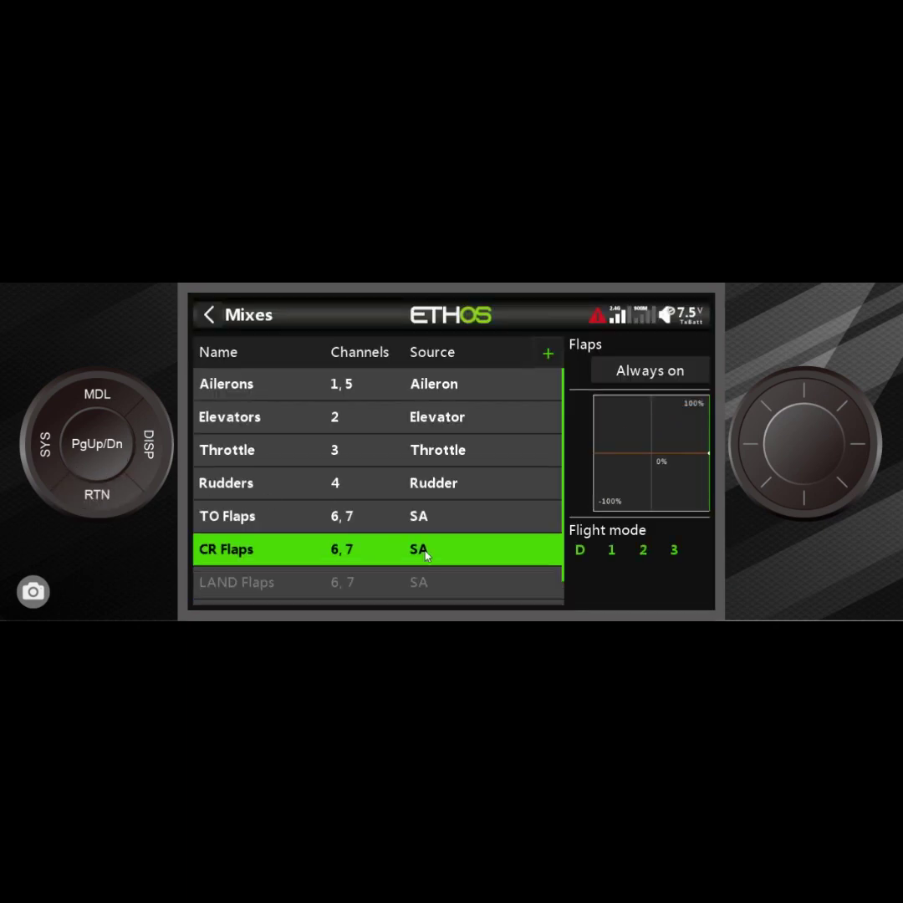
left_click(424, 551)
left_click(424, 405)
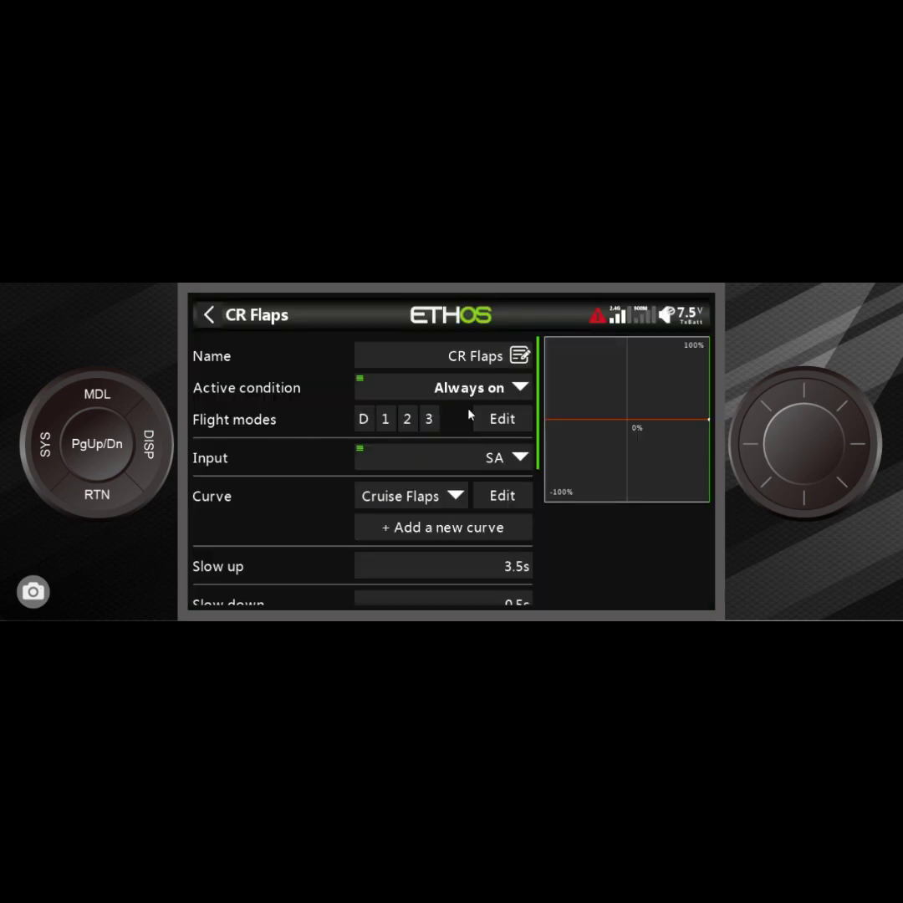
left_click(518, 423)
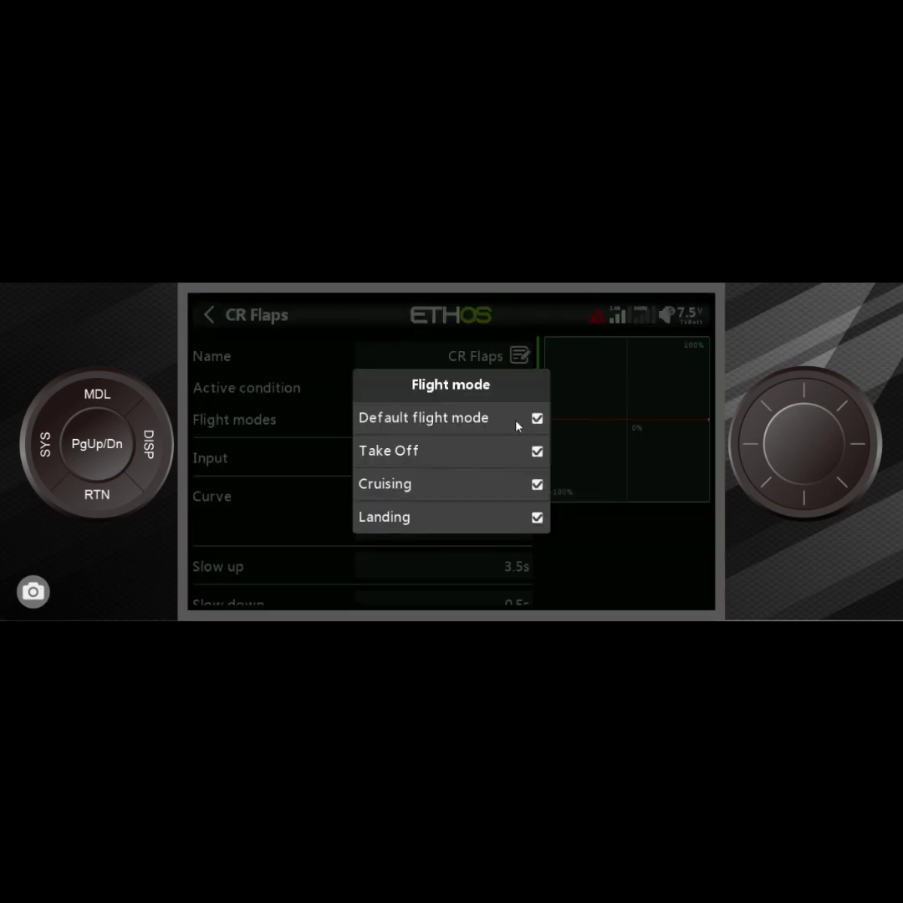
left_click(537, 489)
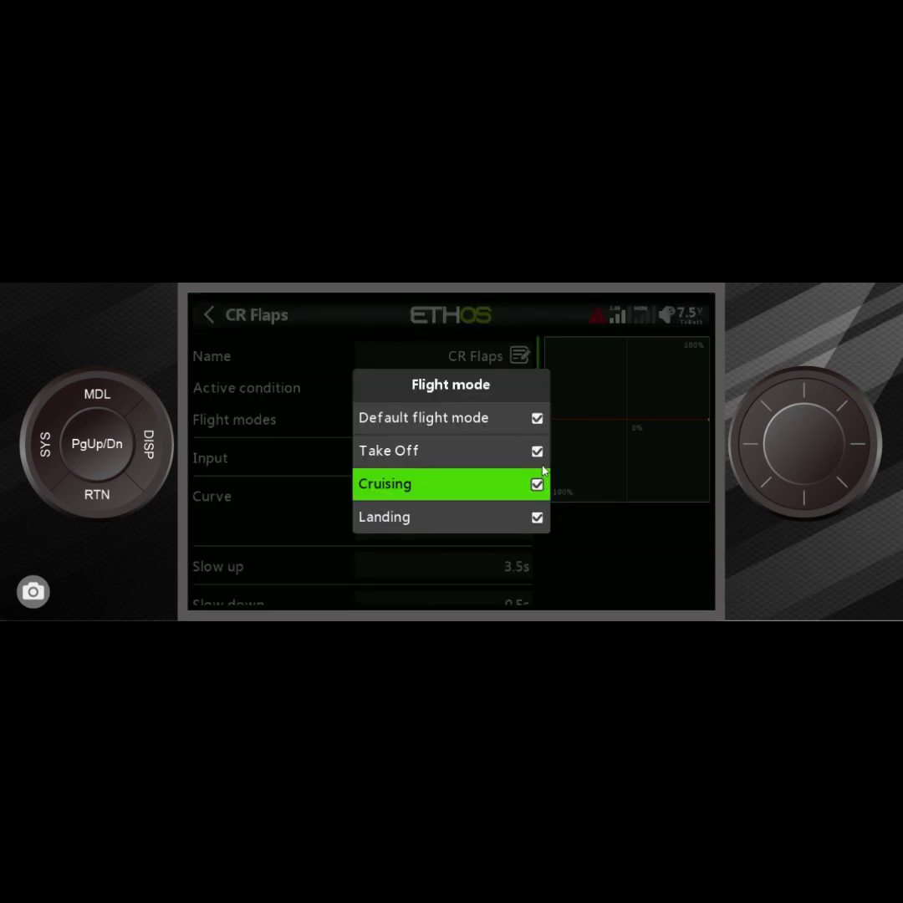
left_click(537, 451)
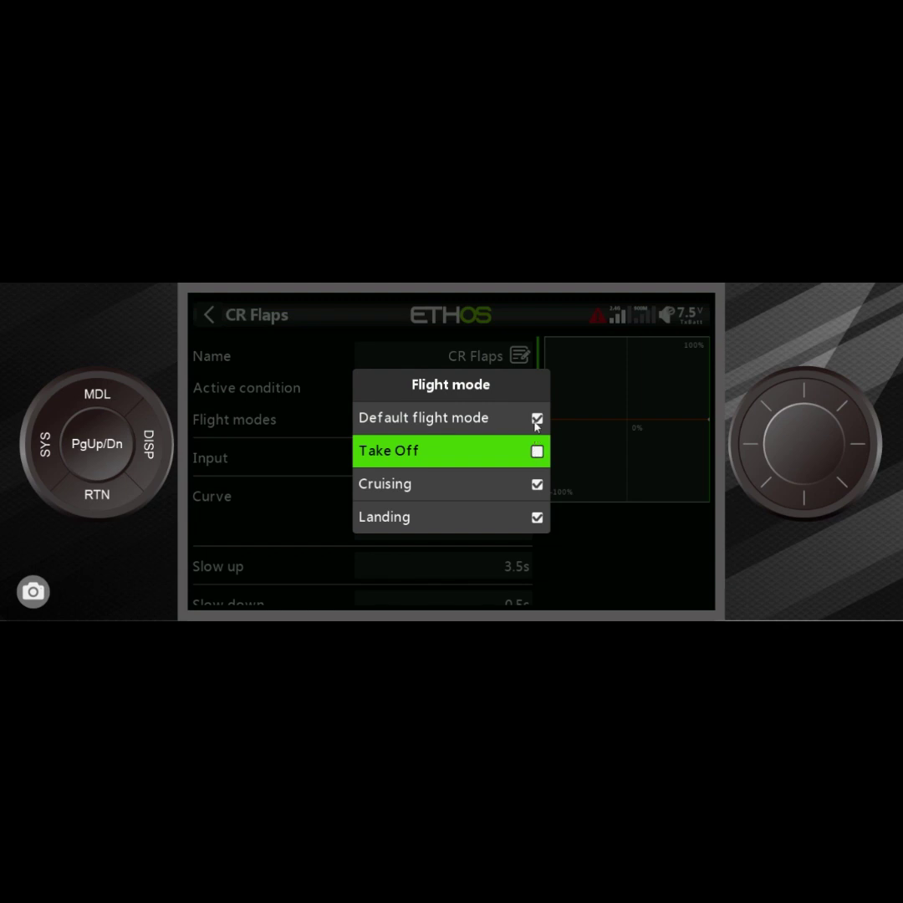
left_click(538, 418)
left_click(536, 518)
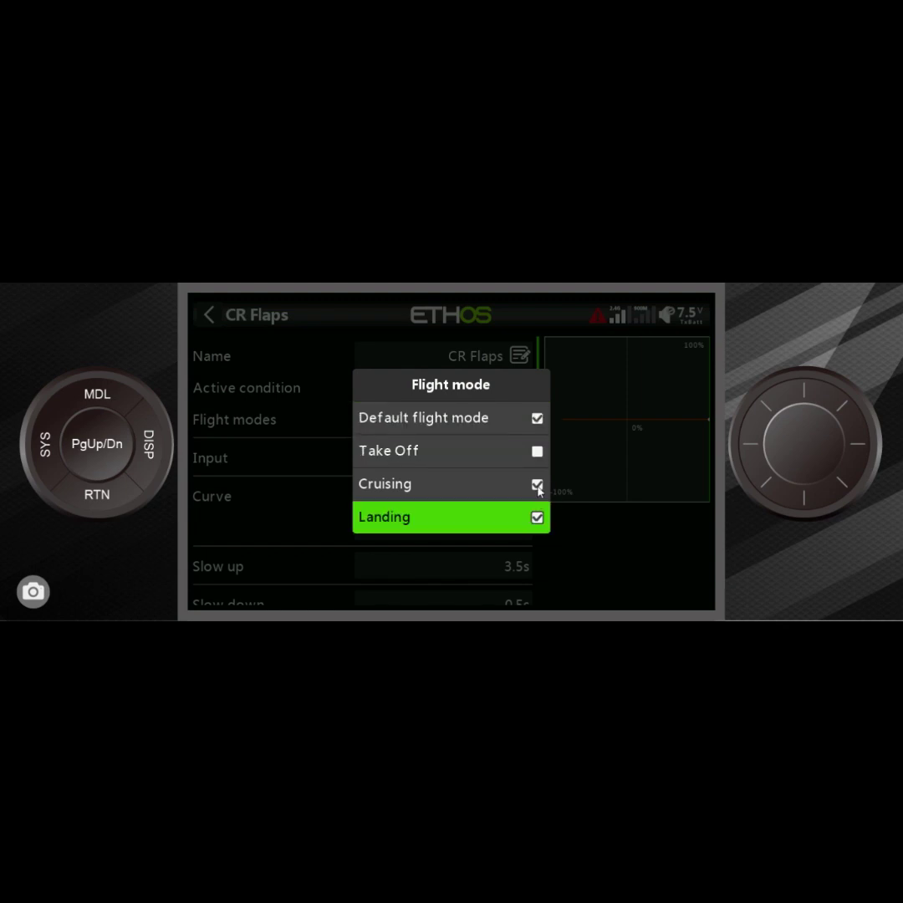
left_click(539, 419)
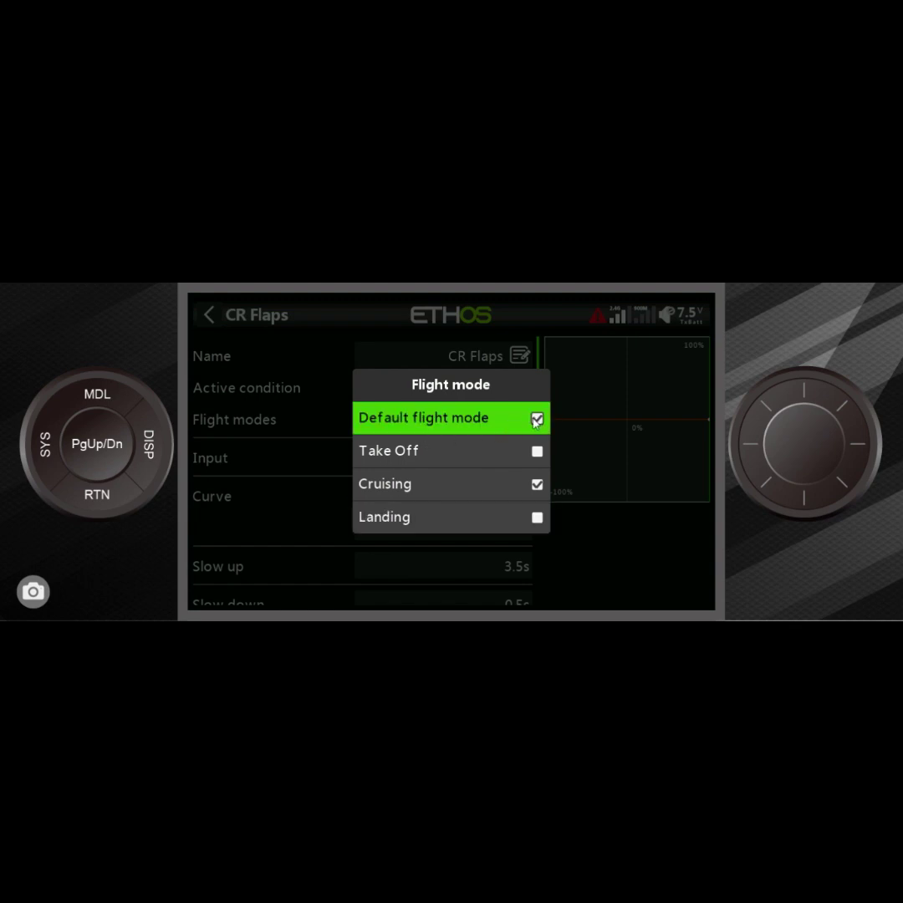
left_click(538, 419)
left_click(99, 497)
left_click(104, 497)
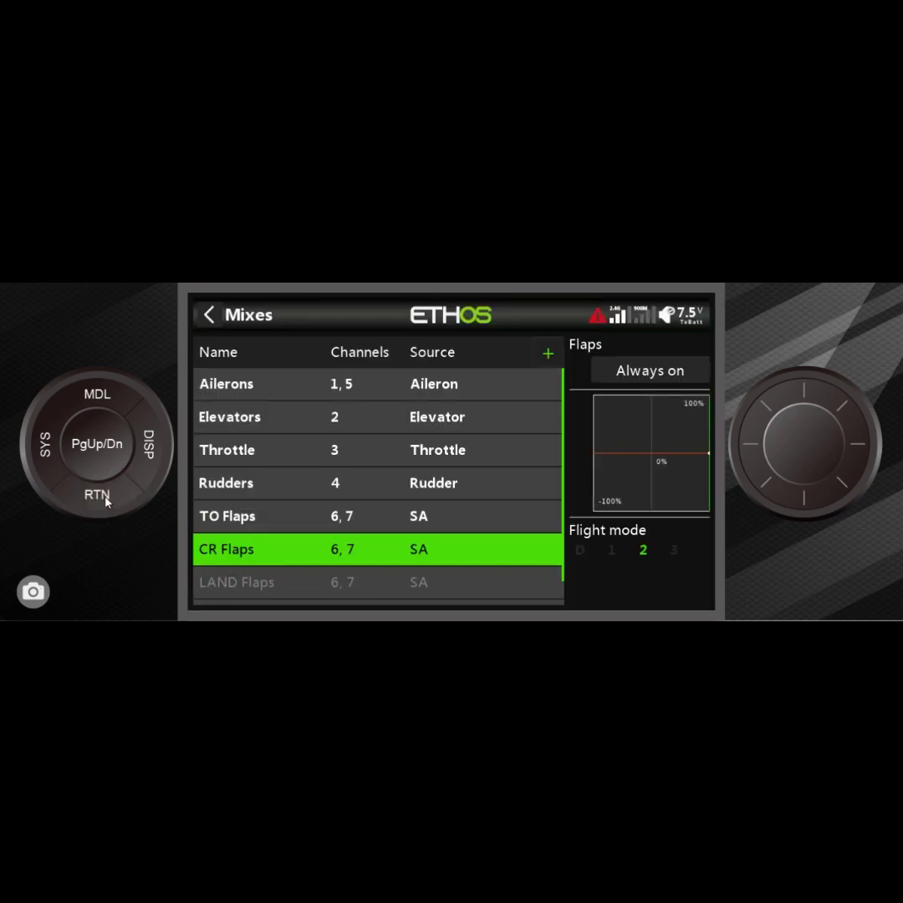
- Reopen CR Flaps to verify its settings, then return to the Mixes list
left_click(264, 551)
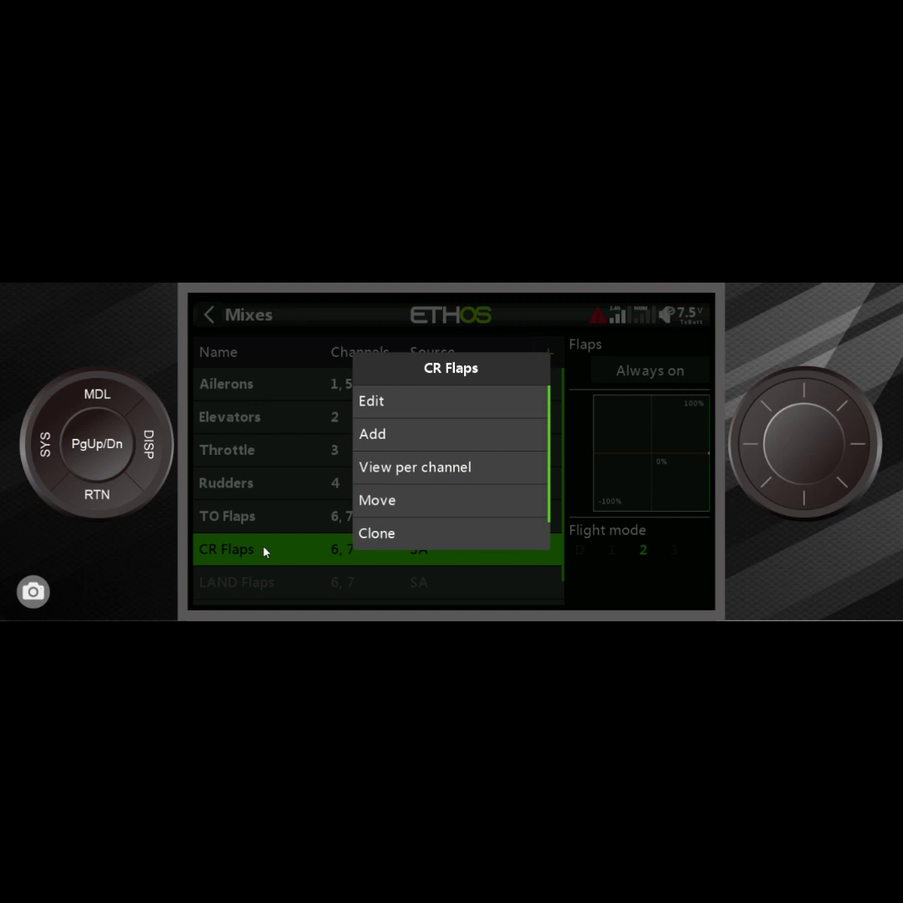
left_click(394, 416)
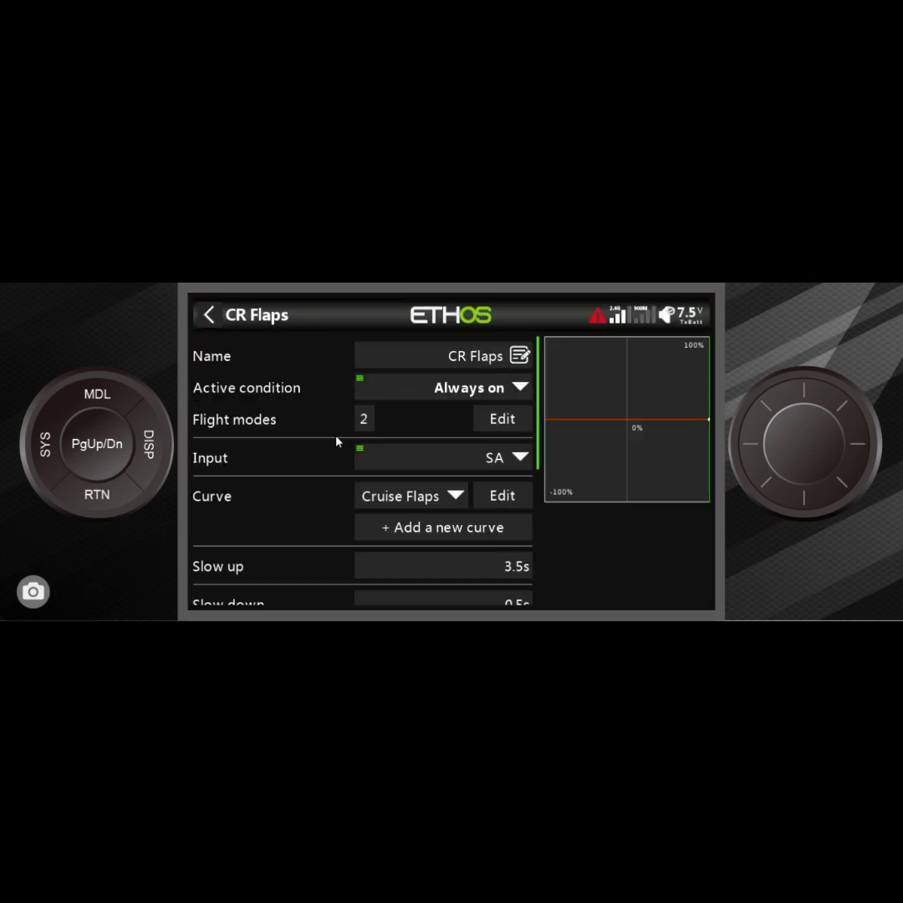
left_click(103, 504)
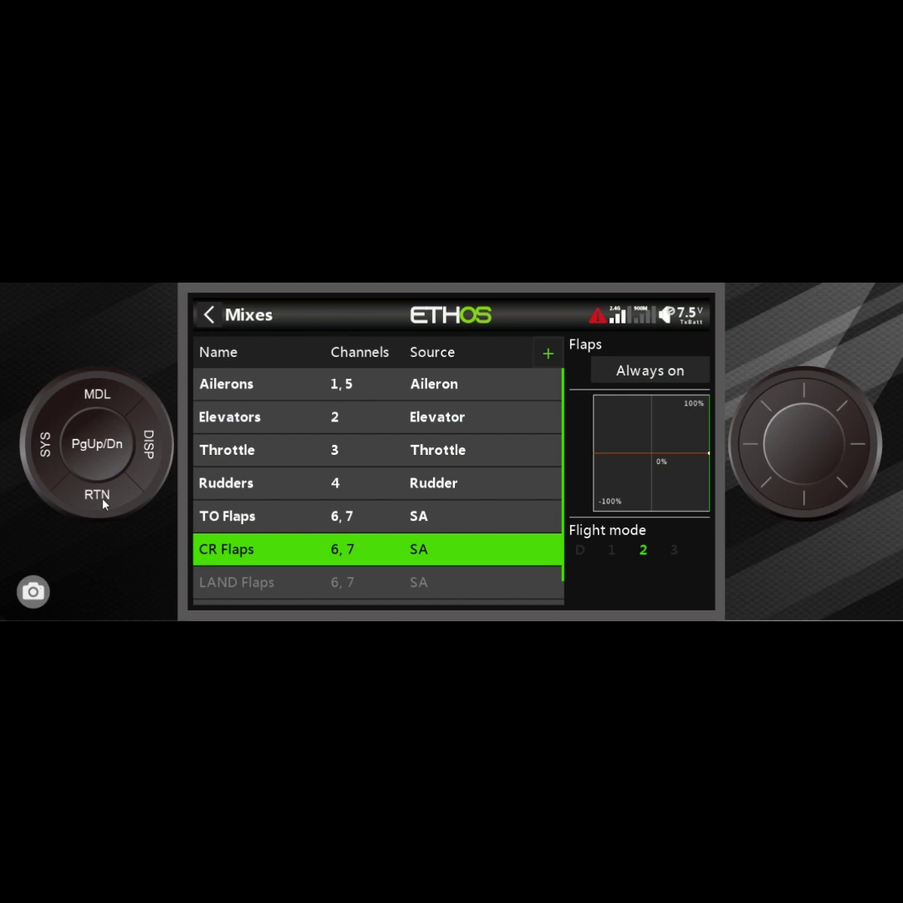
scroll(377, 564, "down", 2)
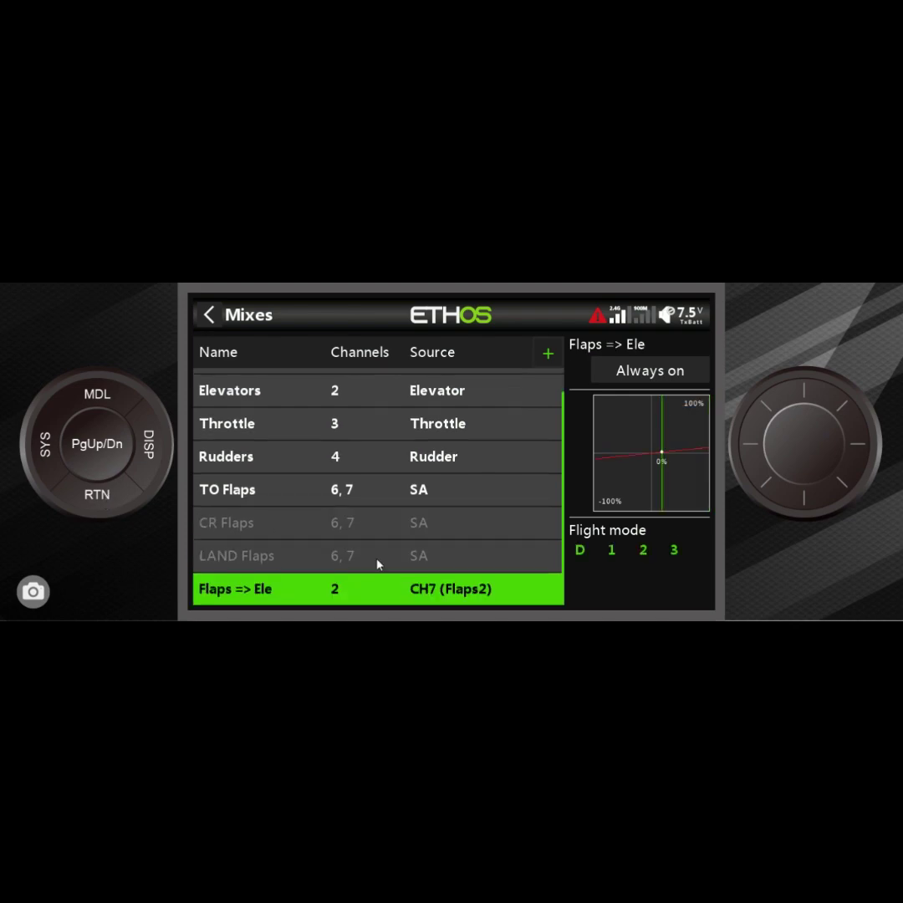
left_click(470, 502)
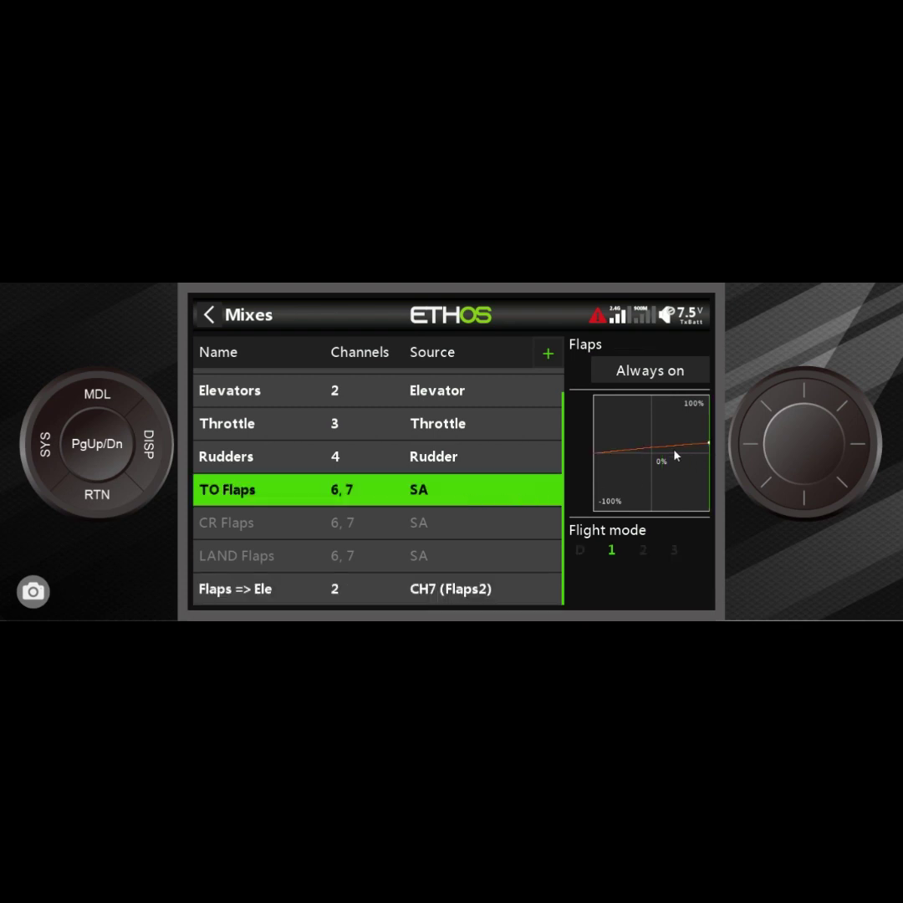
left_click(452, 524)
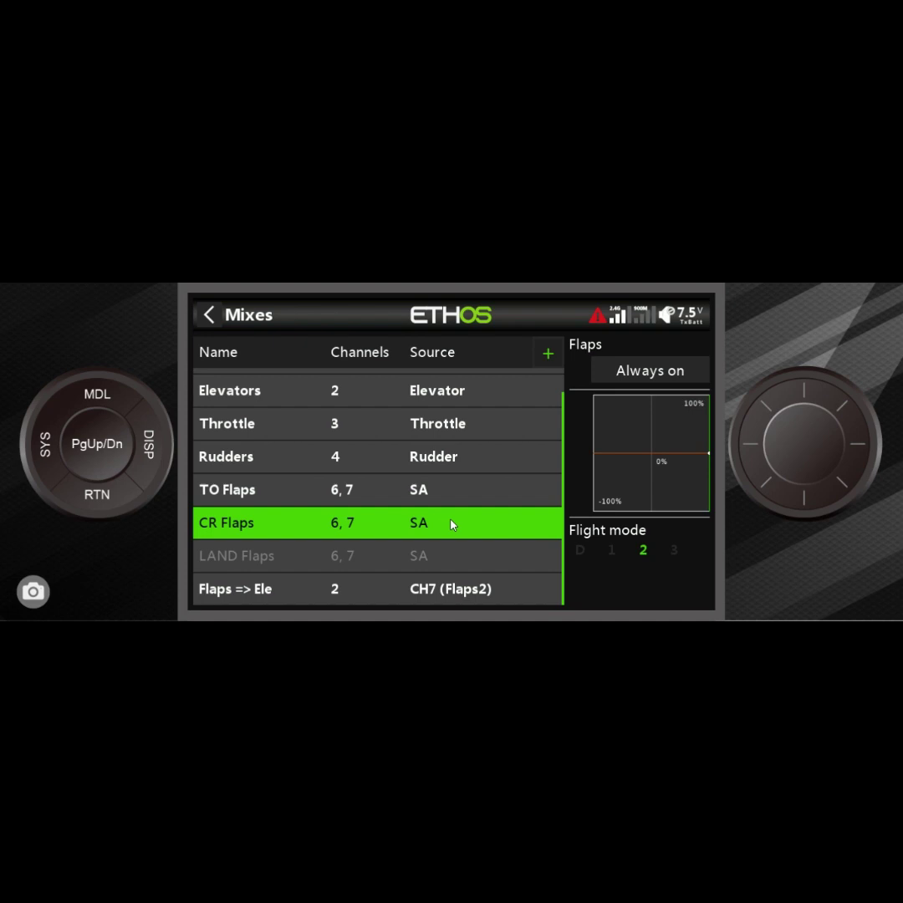
left_click(437, 566)
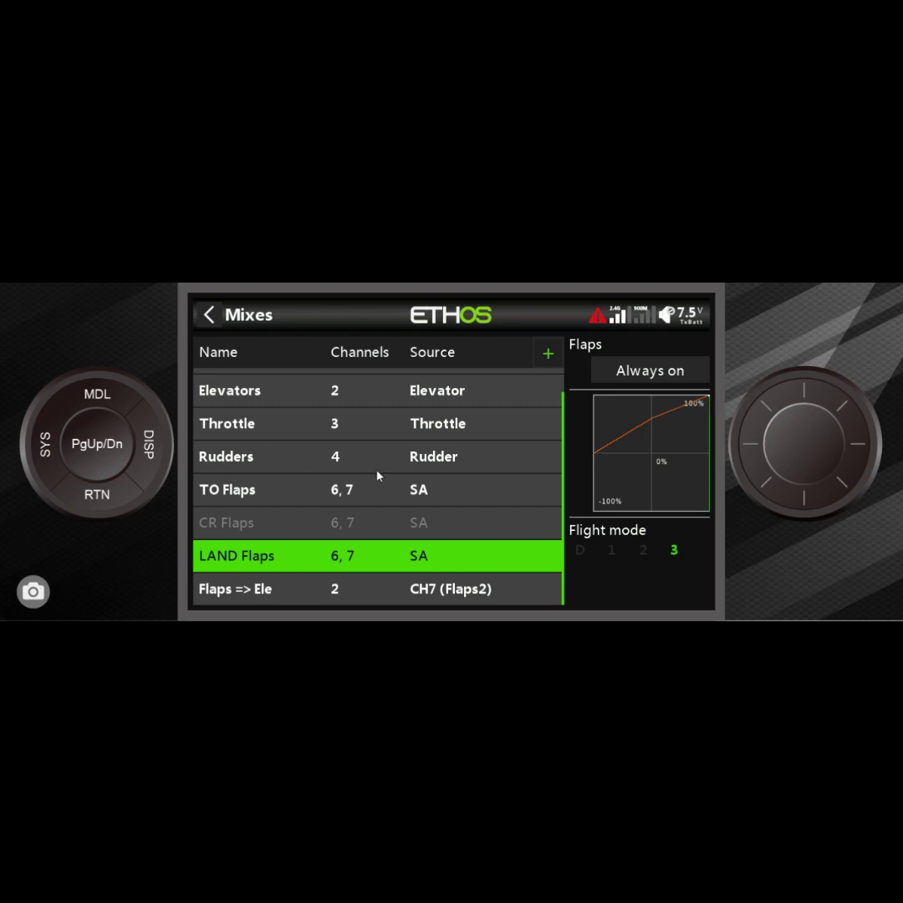
left_click(107, 499)
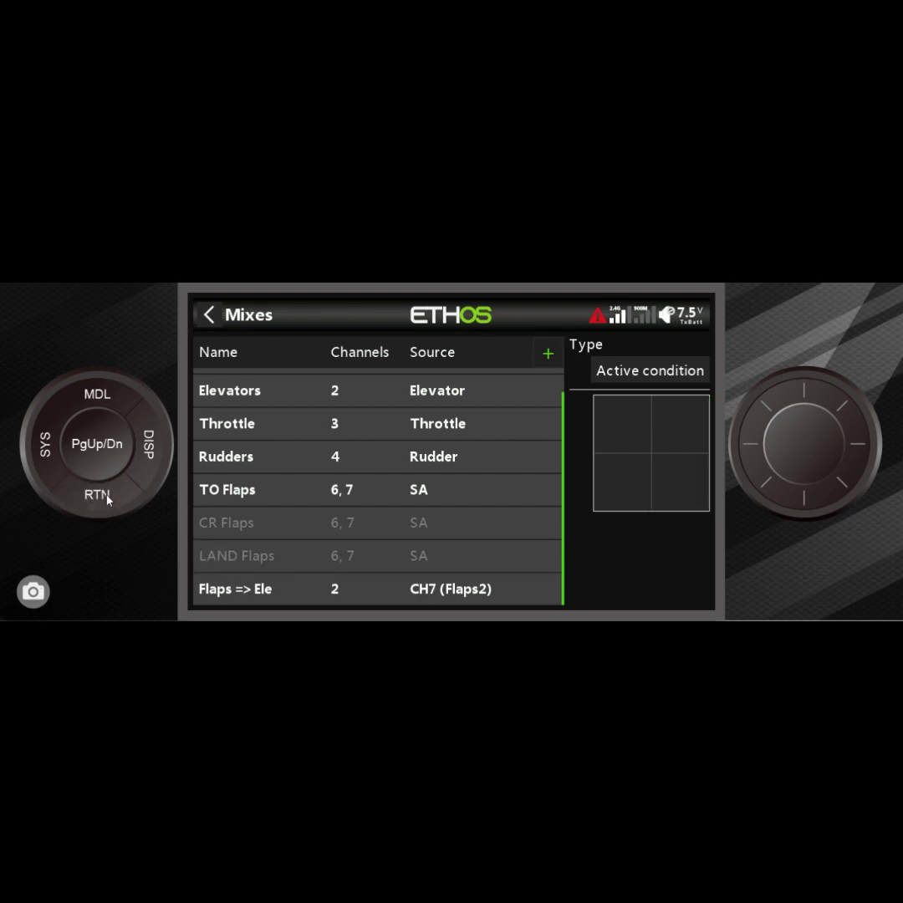
- Reopen Mixes and open the Flaps => Ele mix's action menu (Edit, Add, Move, Clone)
left_click(107, 499)
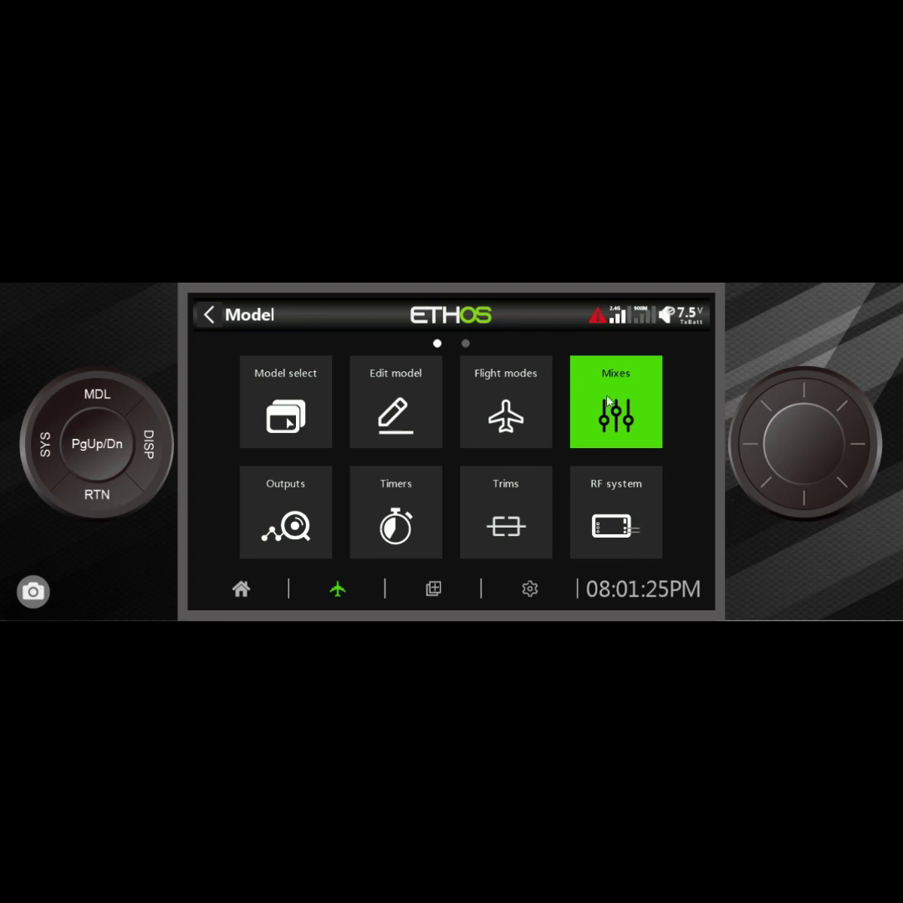
left_click(630, 422)
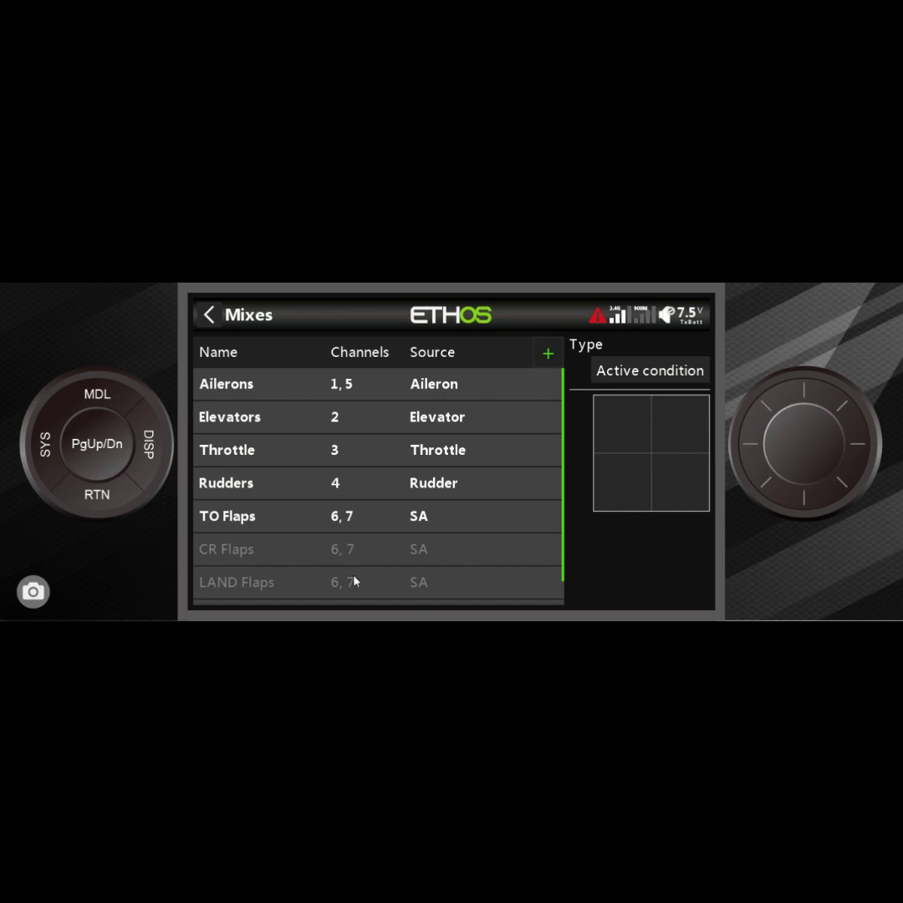
scroll(398, 555, "down", 7)
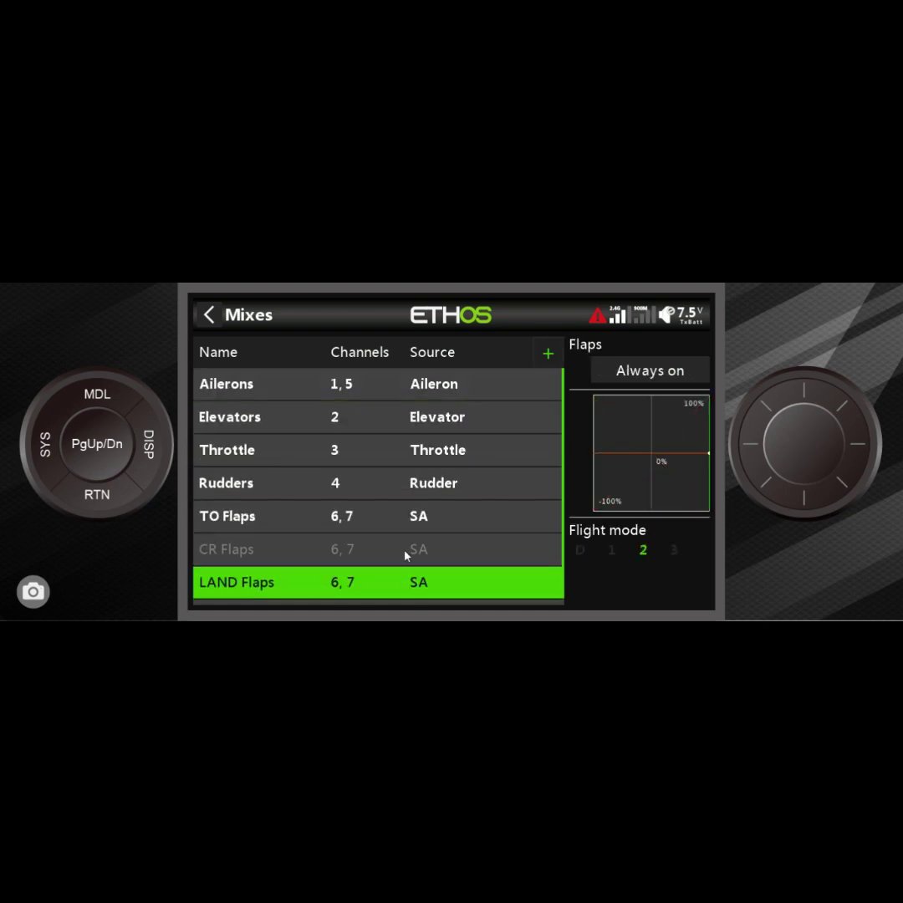
scroll(405, 555, "up", 7)
scroll(404, 556, "down", 7)
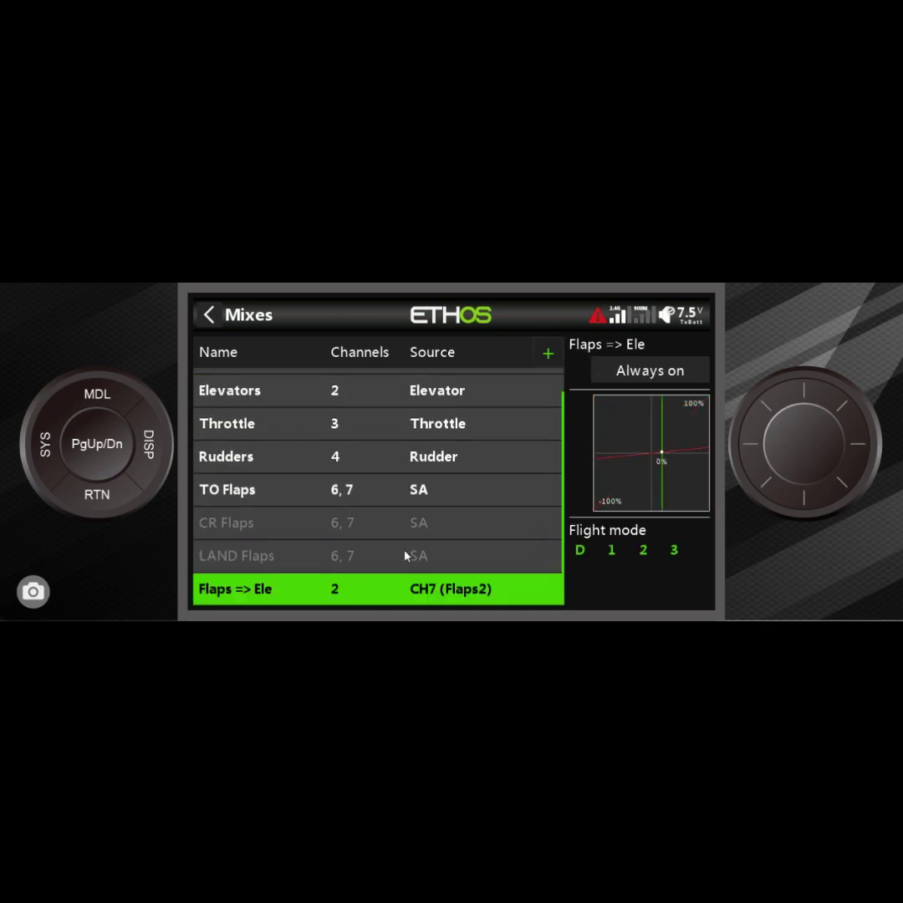
left_click(313, 594)
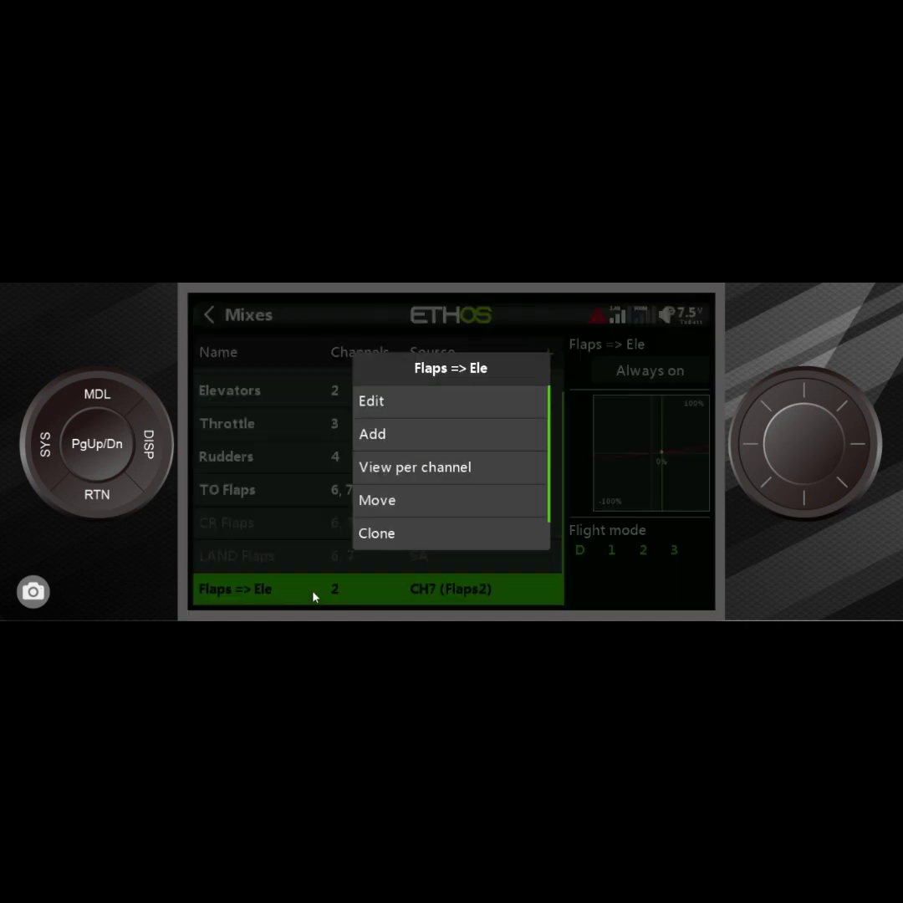
- Untick Default, Take Off and Cruising in the Flaps => Ele mix so it runs only in Landing
left_click(450, 405)
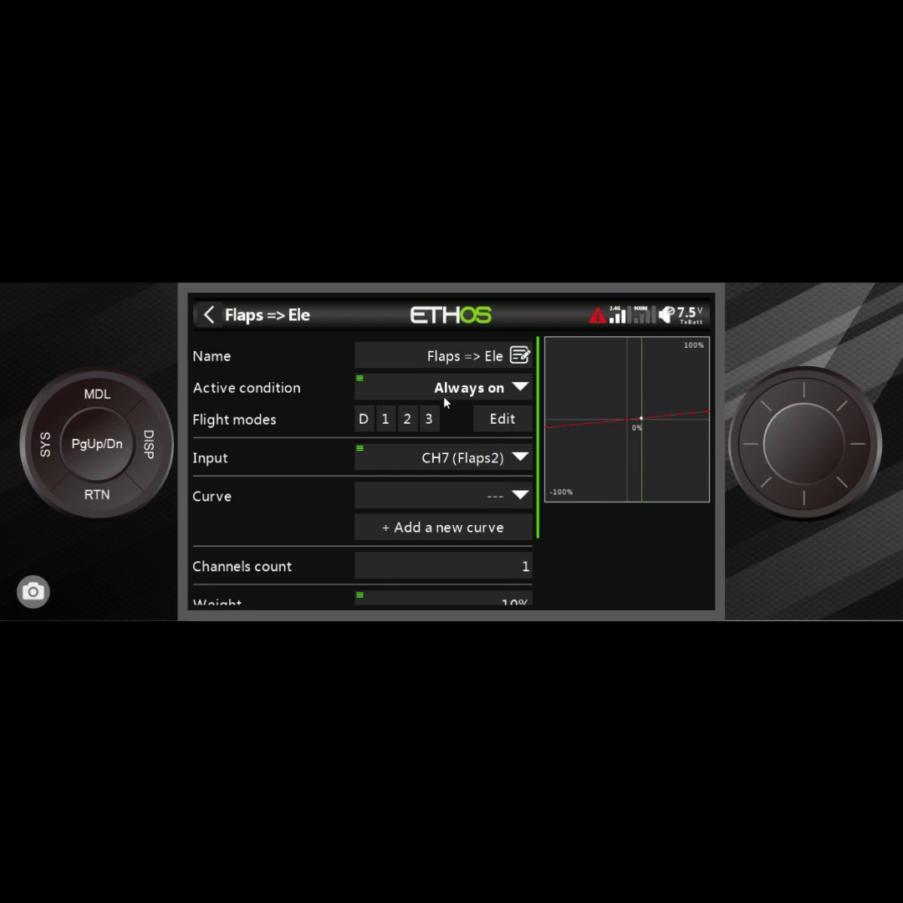
left_click(504, 428)
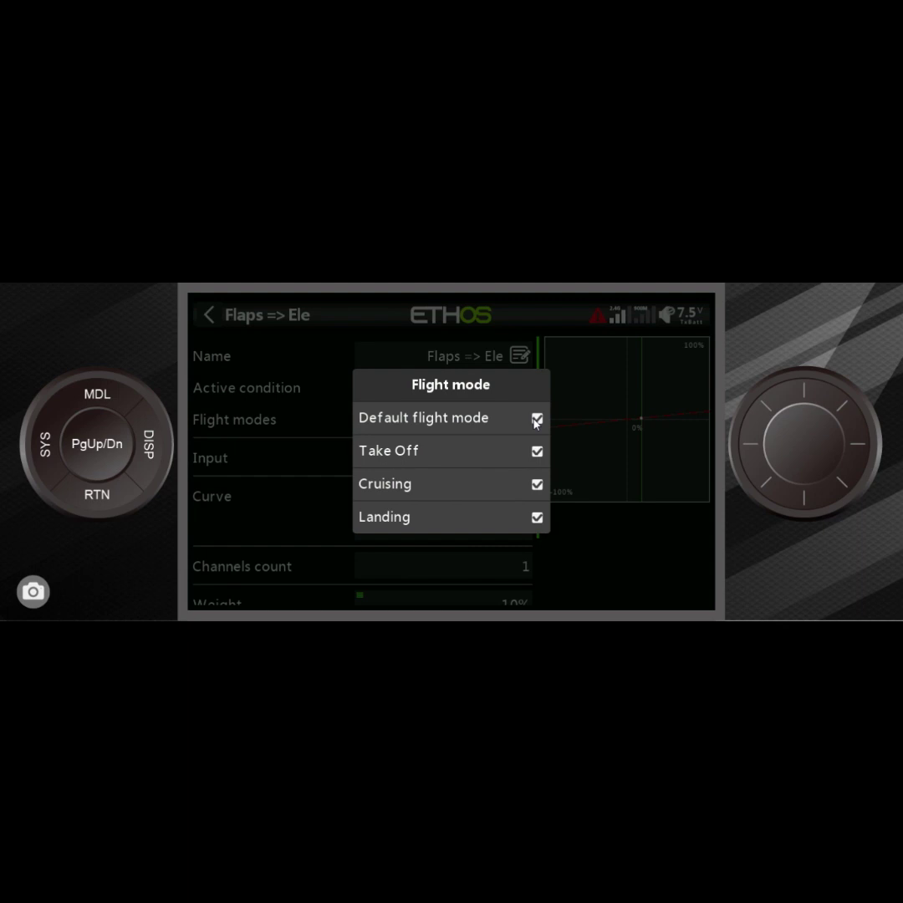
left_click(535, 422)
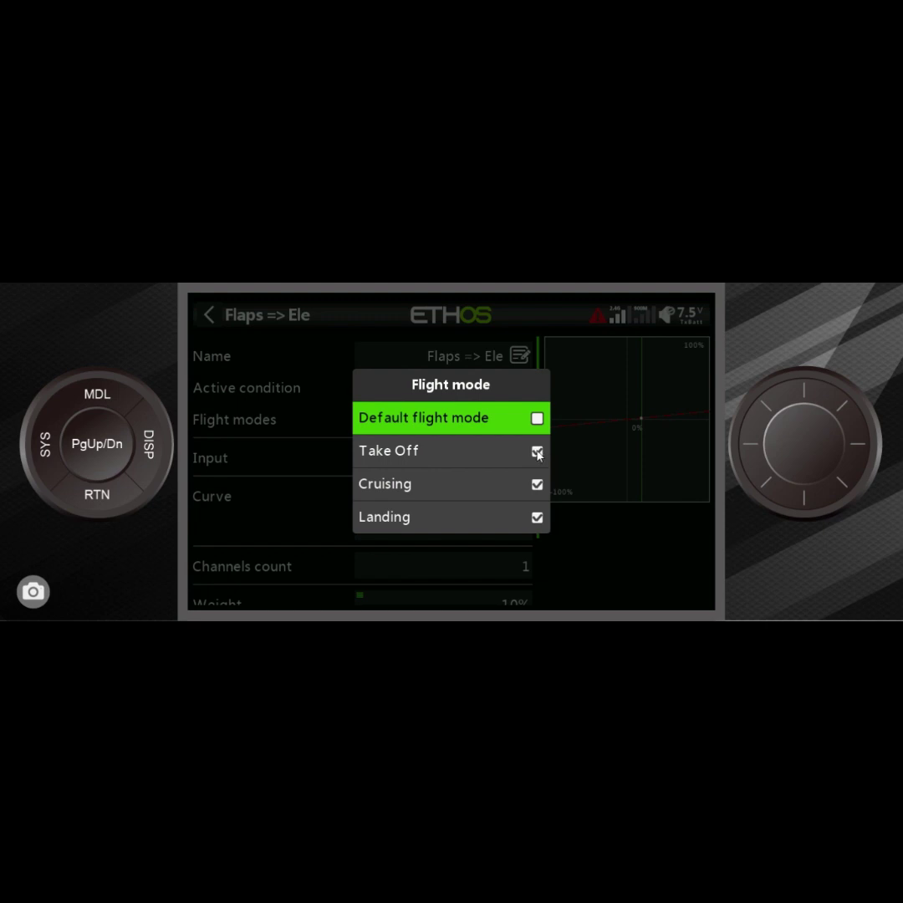
left_click(537, 452)
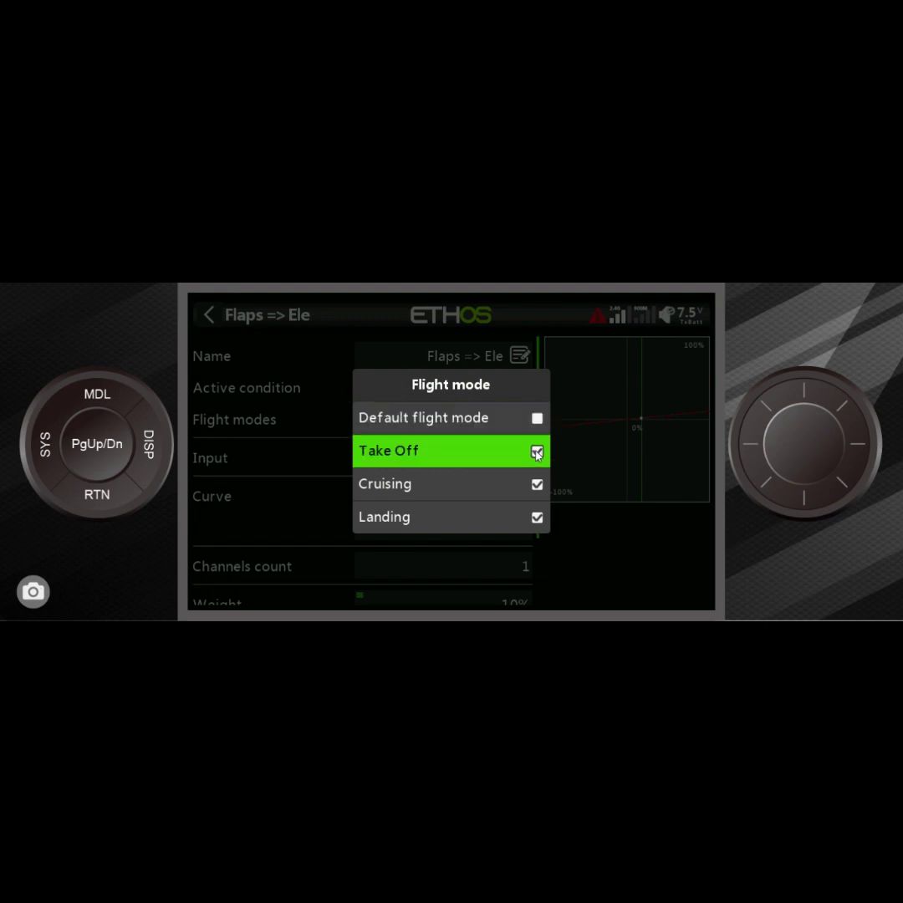
left_click(537, 452)
left_click(539, 485)
left_click(537, 485)
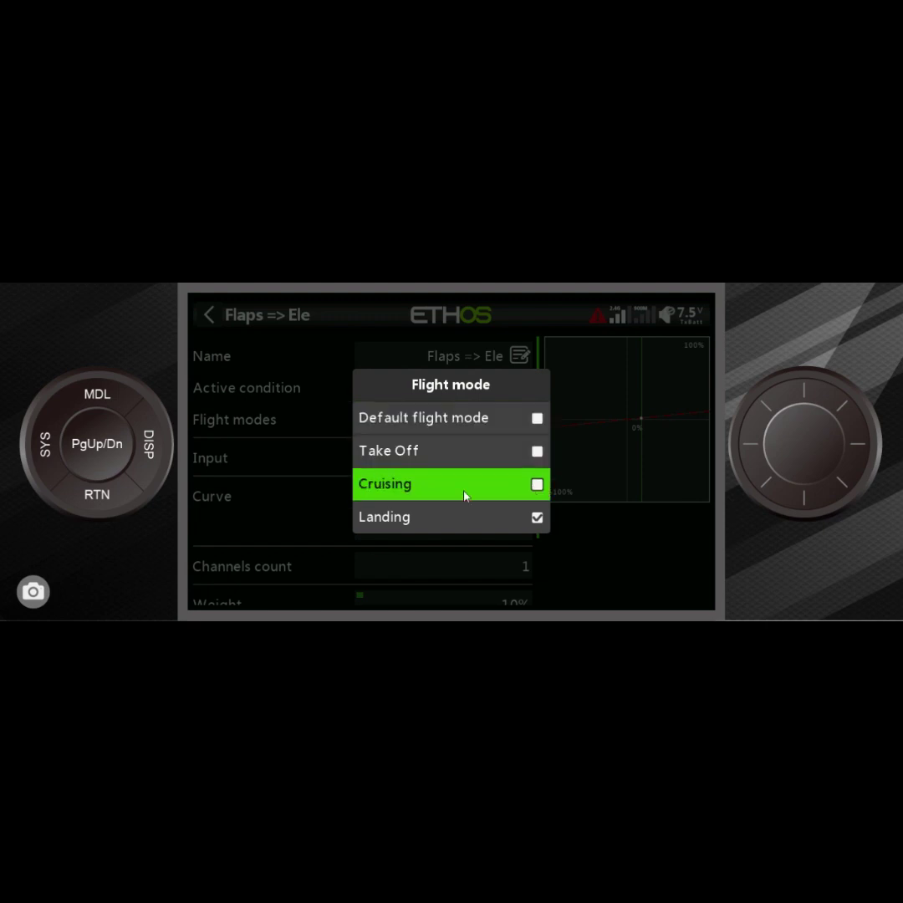
left_click(106, 503)
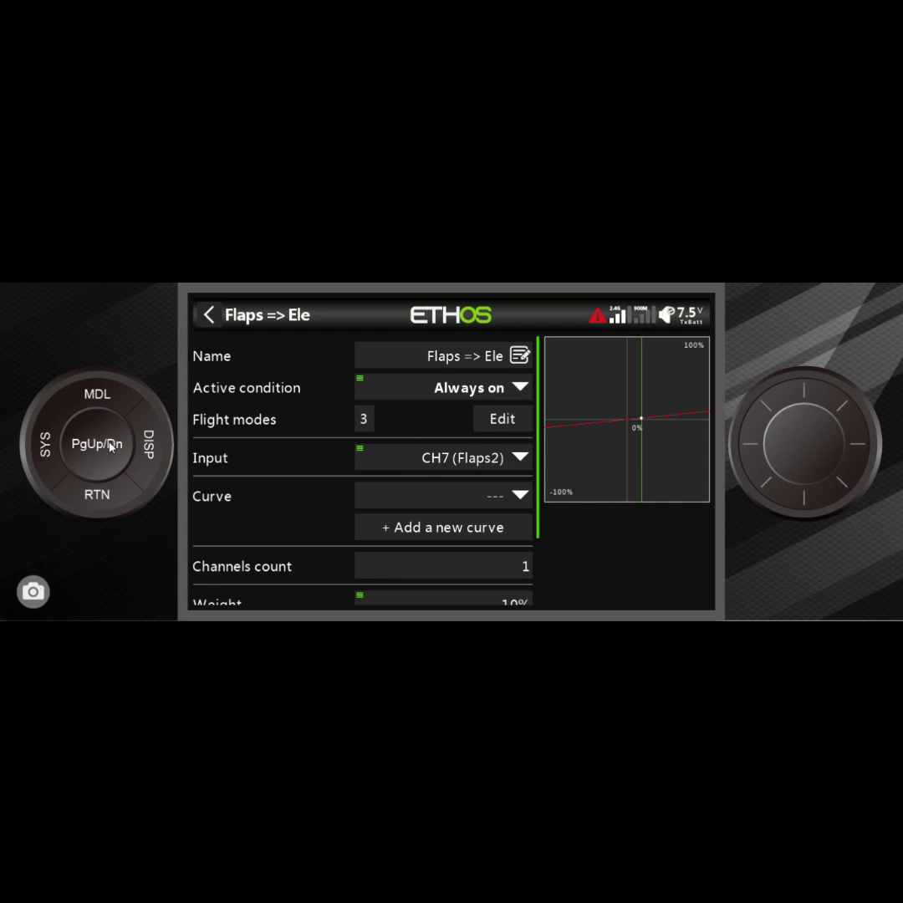
left_click(101, 497)
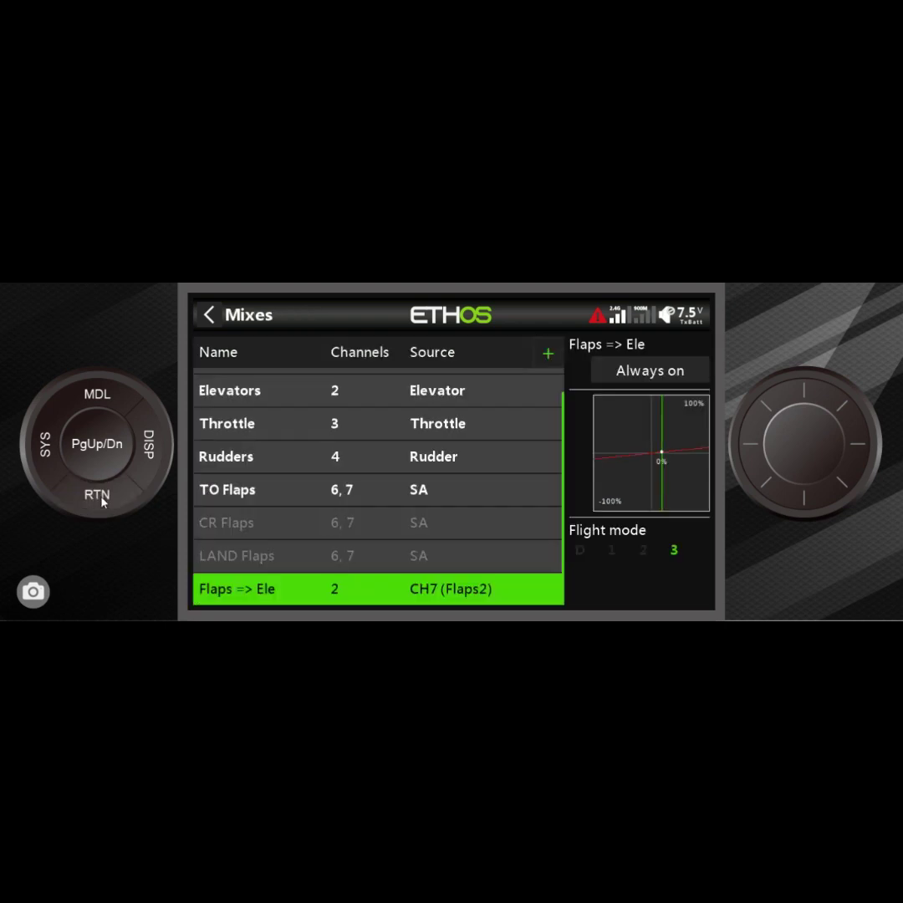
- Exit the Mixes list and model settings back to the Grand Tundra home screen
left_click(101, 497)
left_click(101, 497)
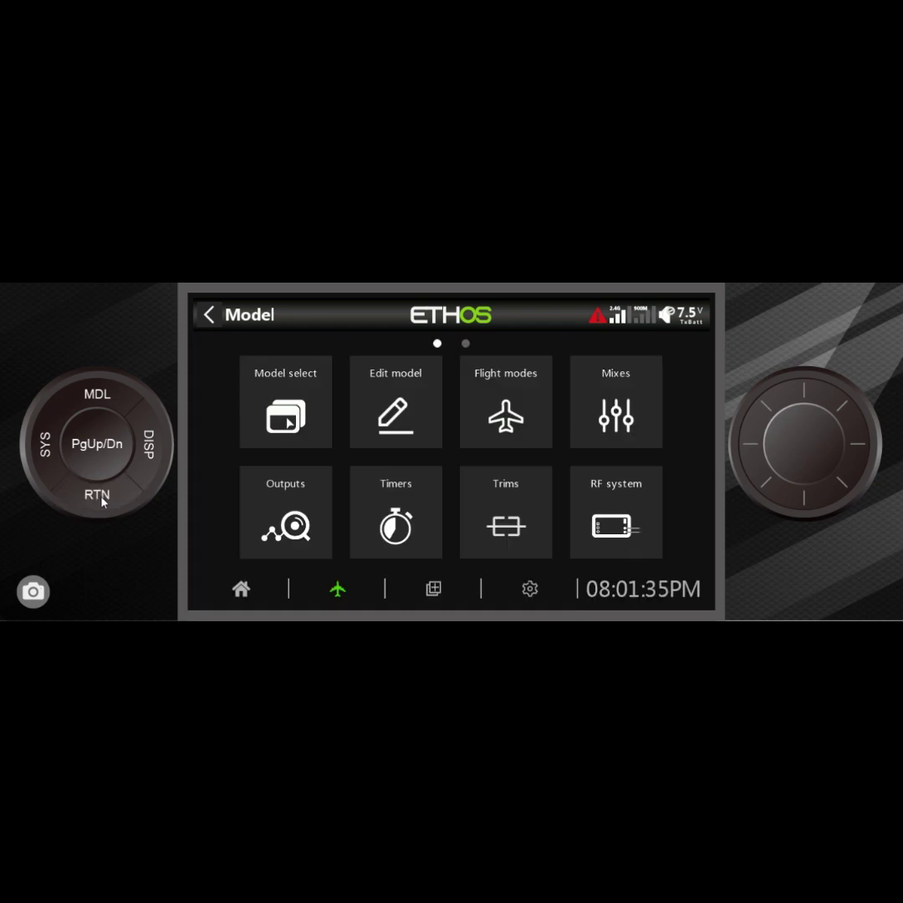
left_click(102, 500)
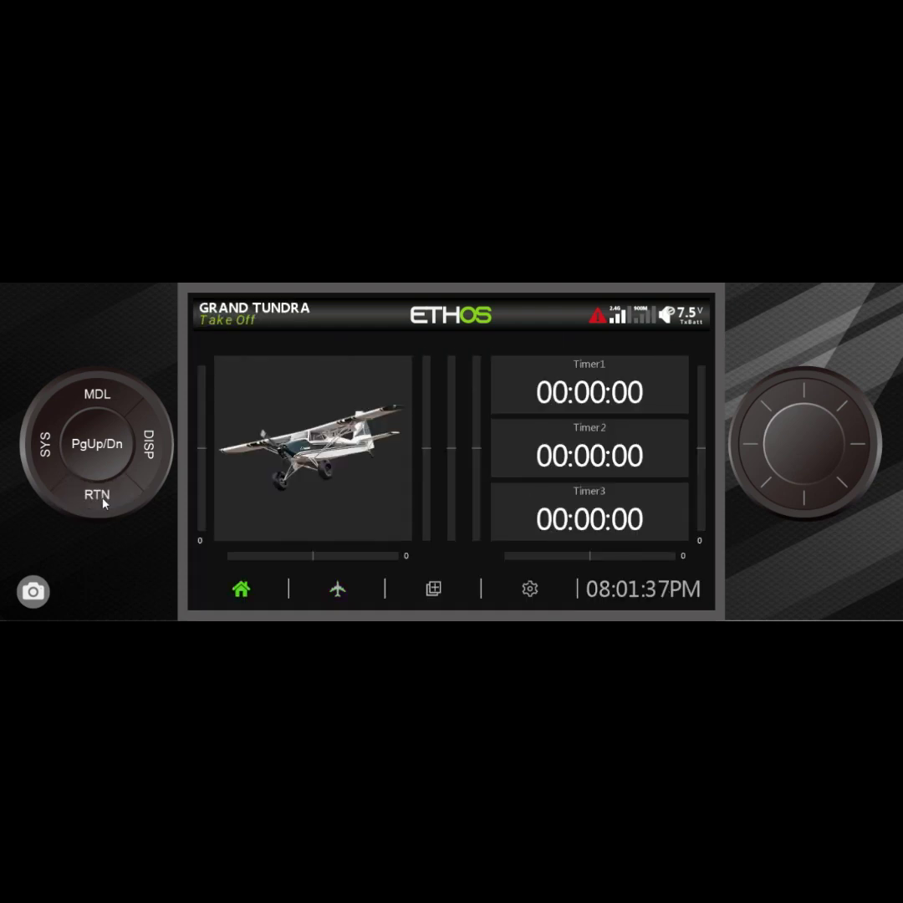